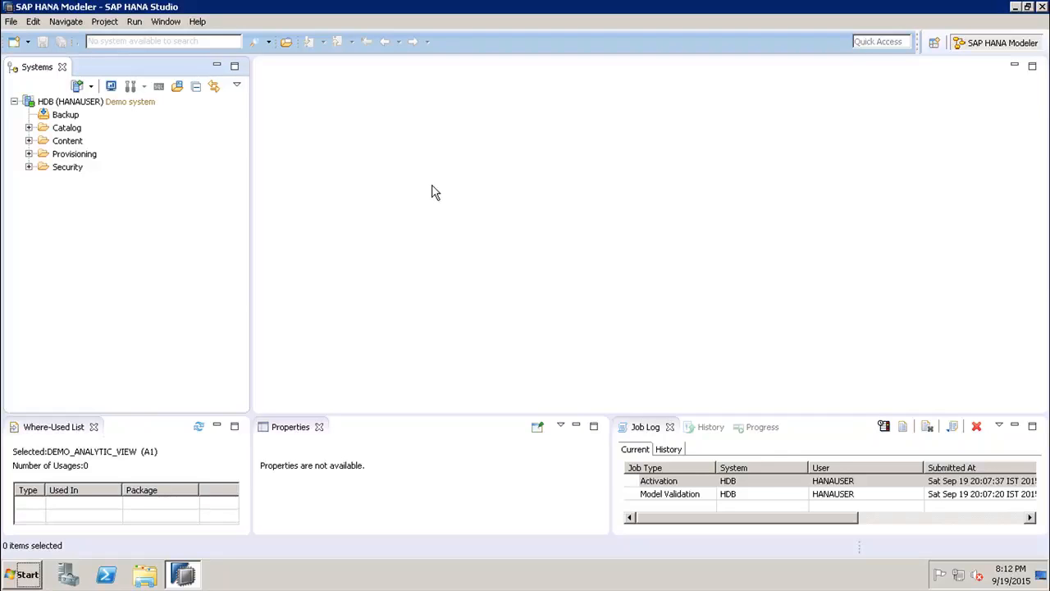
Open the DEMO_TEST1 attribute view from package A1 and select its Data Foundation node.
click(29, 141)
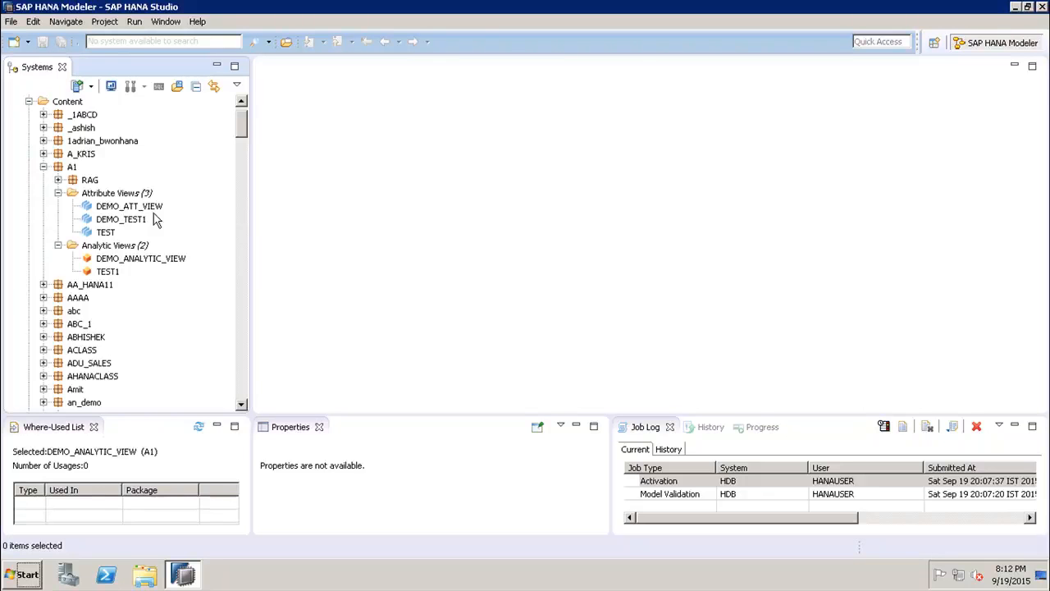
double_click(135, 225)
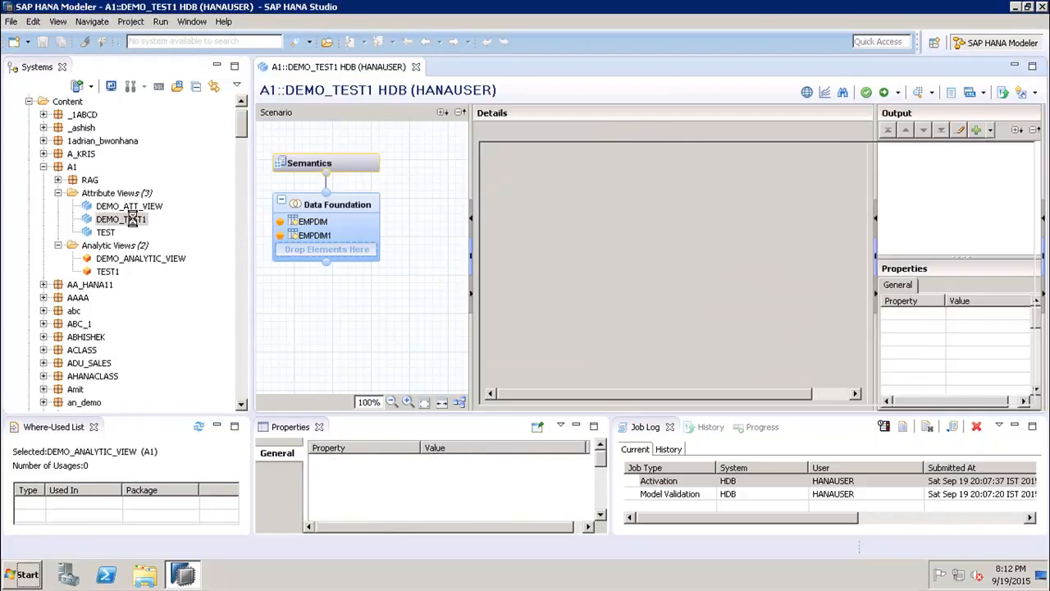
click(344, 206)
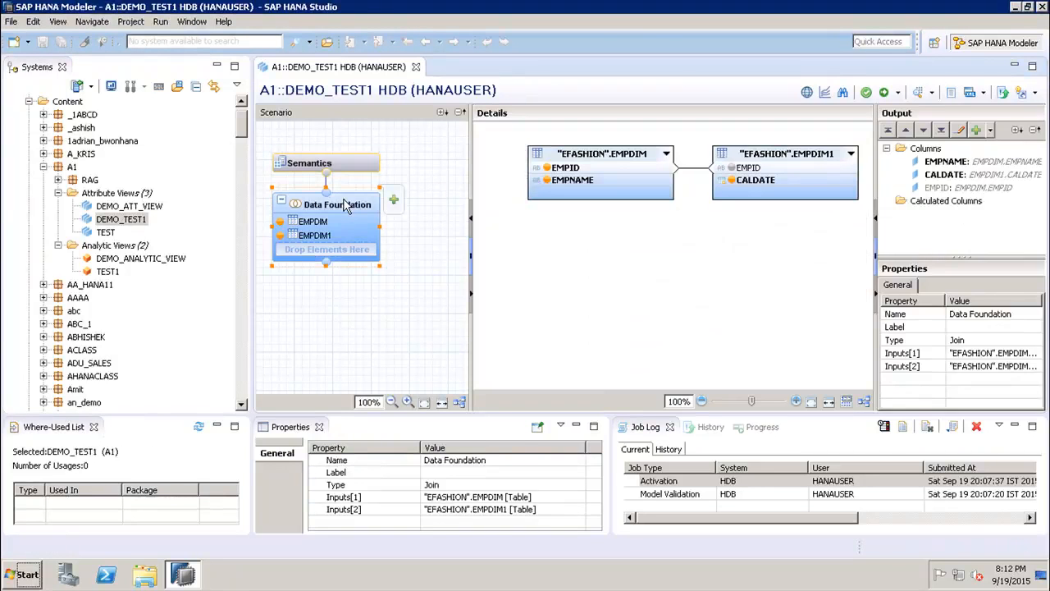
Start a new calculated column named Test with data type VARCHAR and length 12, leaving it not hidden.
click(946, 205)
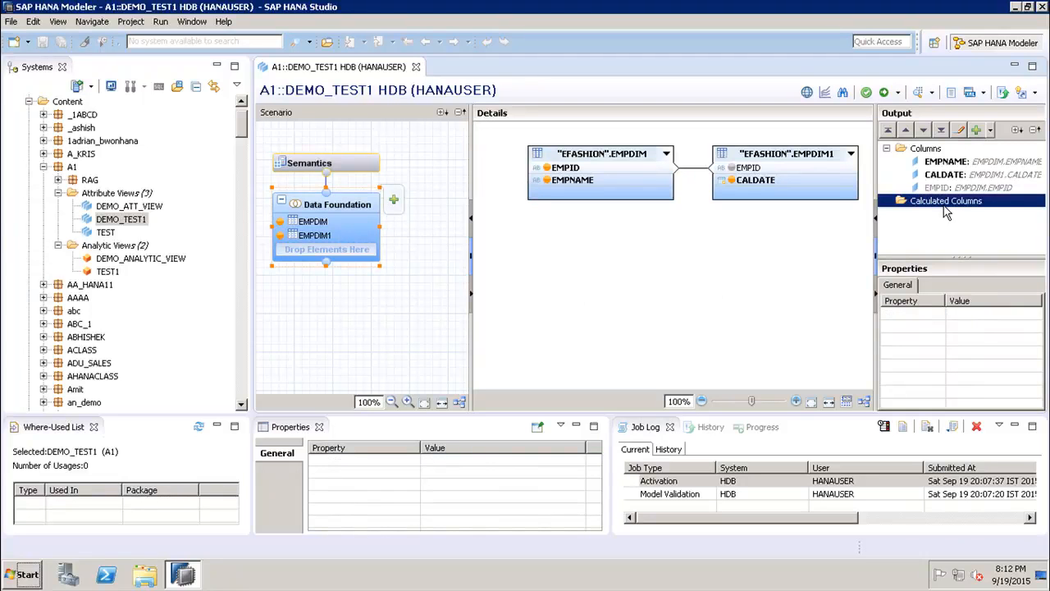
right_click(946, 212)
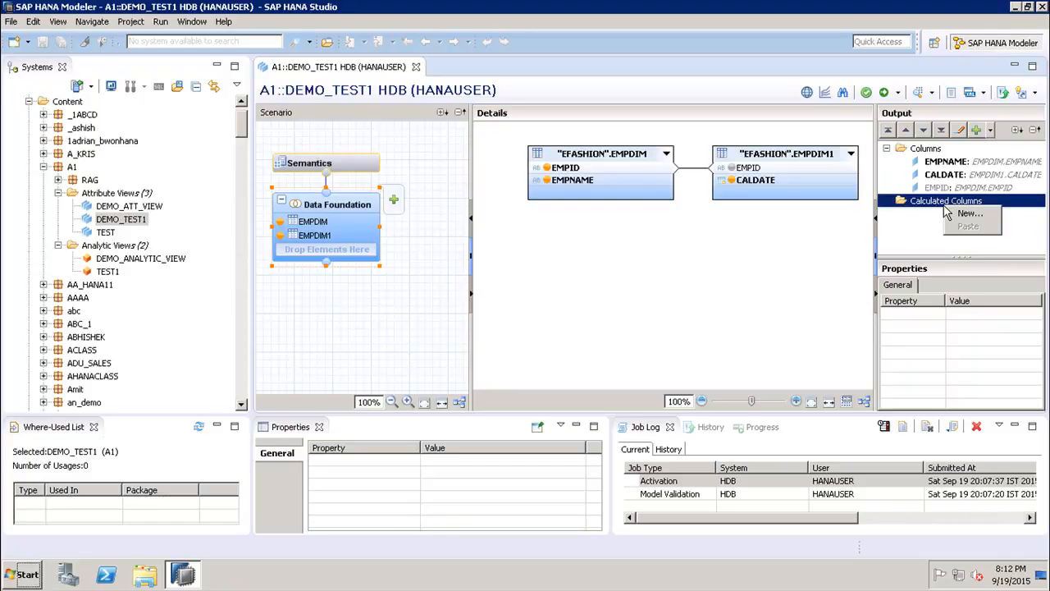
click(966, 214)
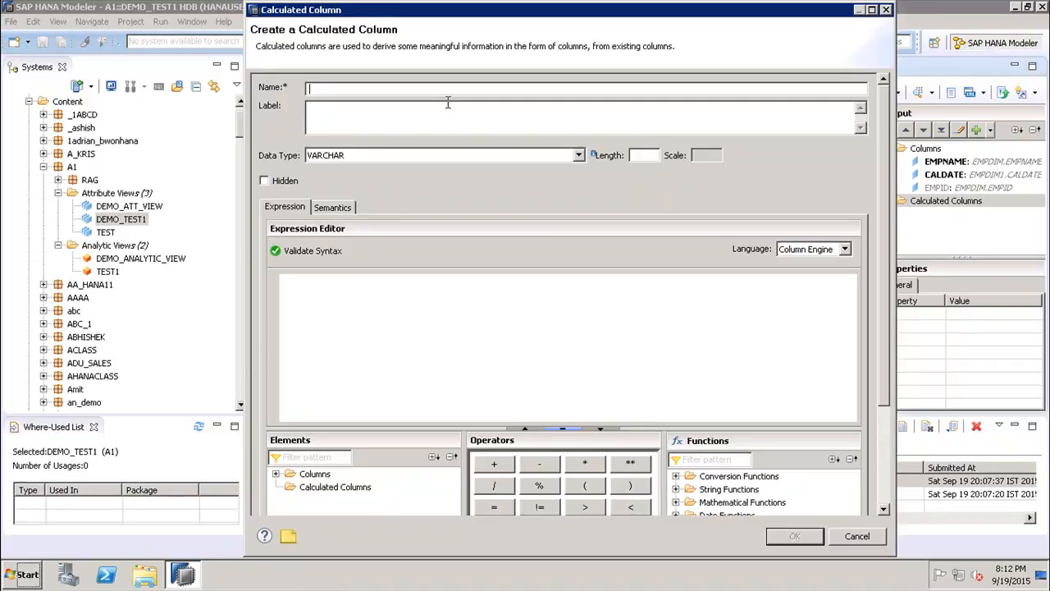
text(Test)
click(578, 156)
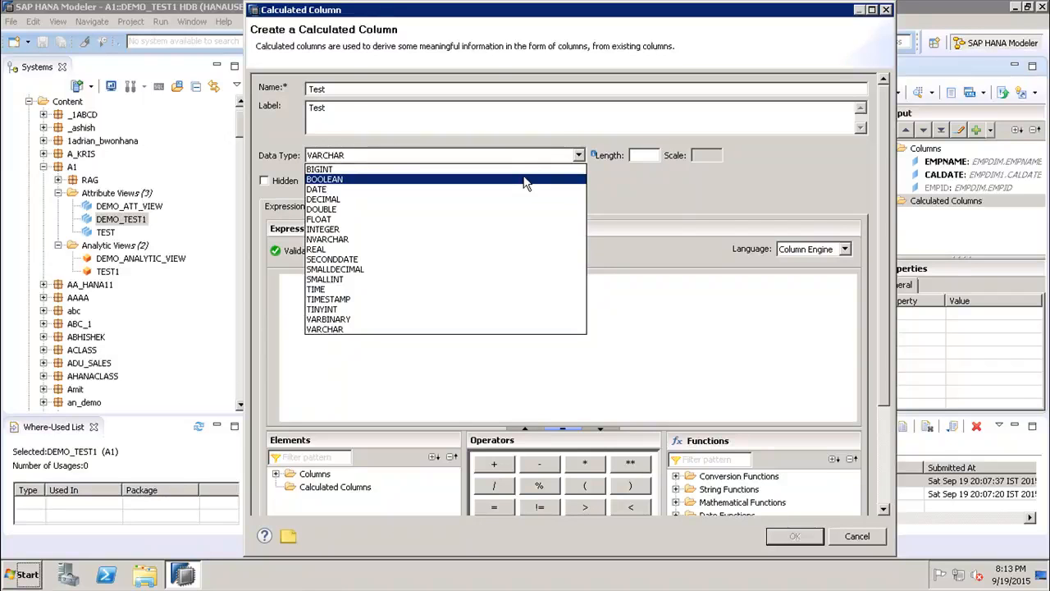
click(643, 163)
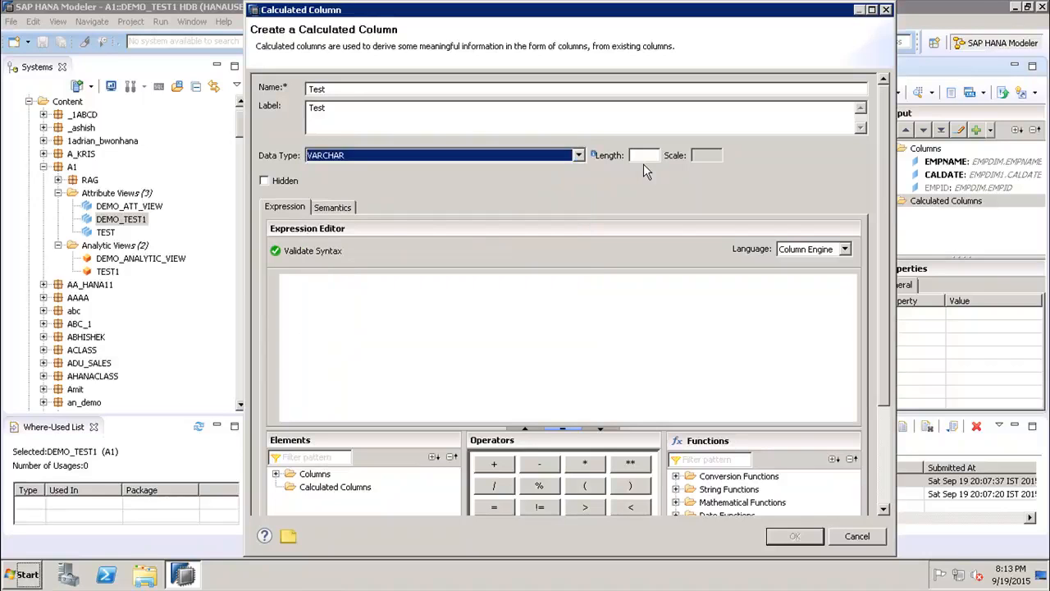
click(645, 160)
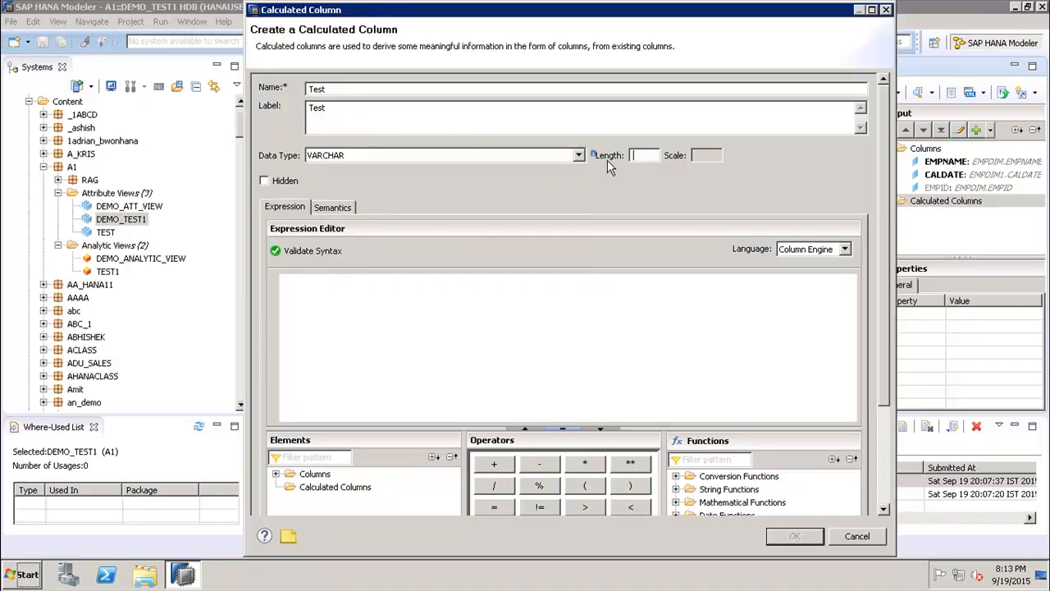
text(12)
click(265, 182)
click(265, 181)
drag(885, 373, 891, 474)
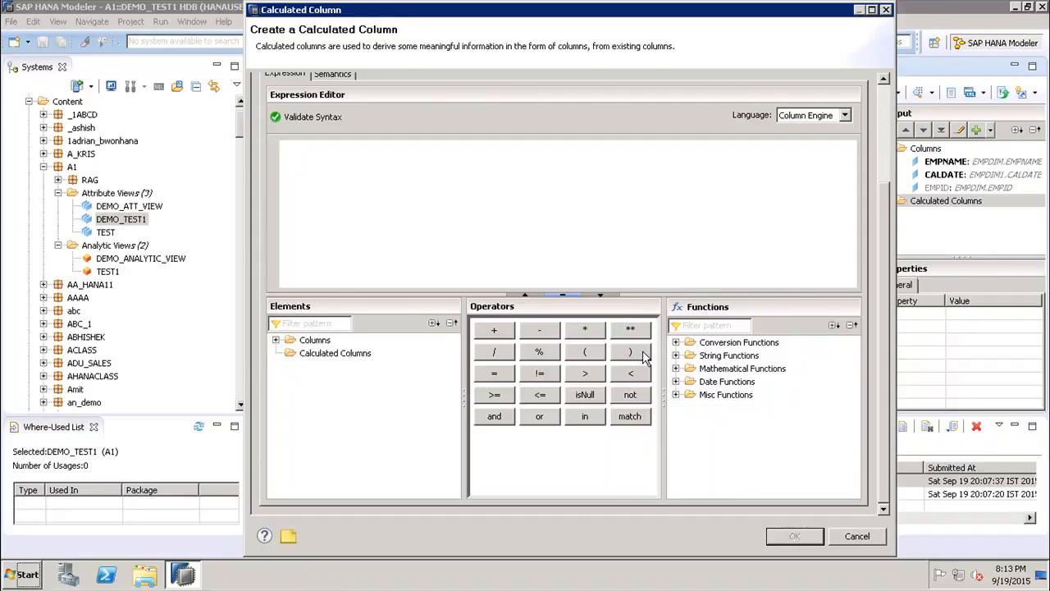
click(675, 342)
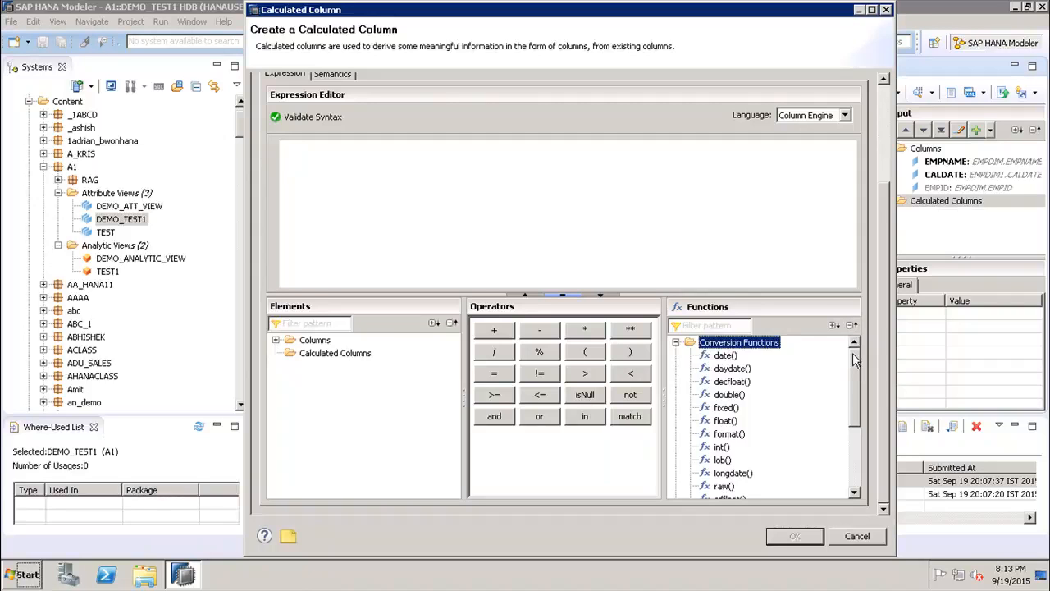
click(676, 343)
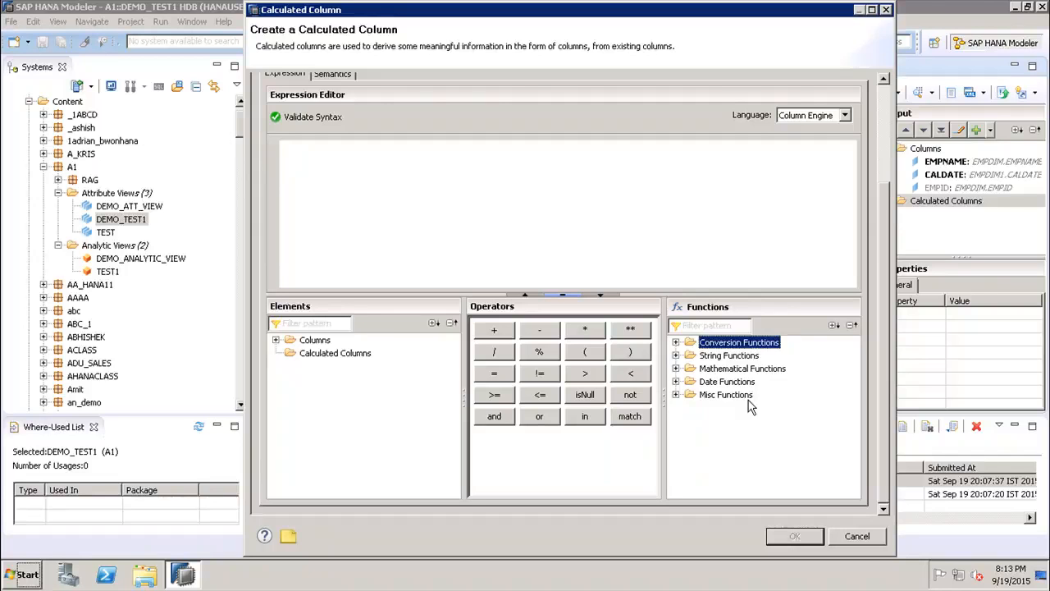
click(277, 340)
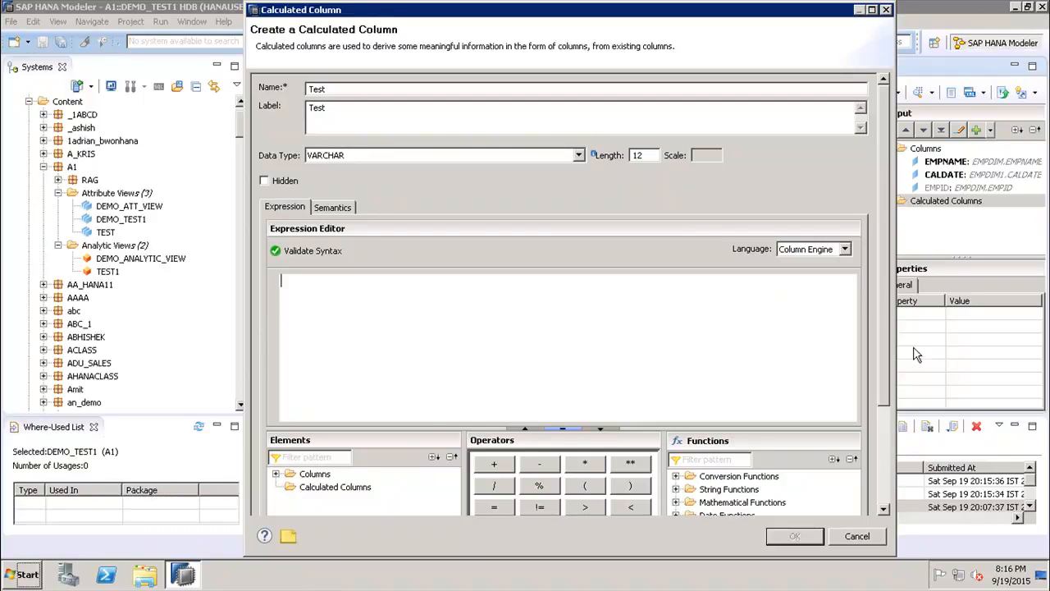
Insert the string function midstr into the Test column's expression.
drag(887, 301, 890, 365)
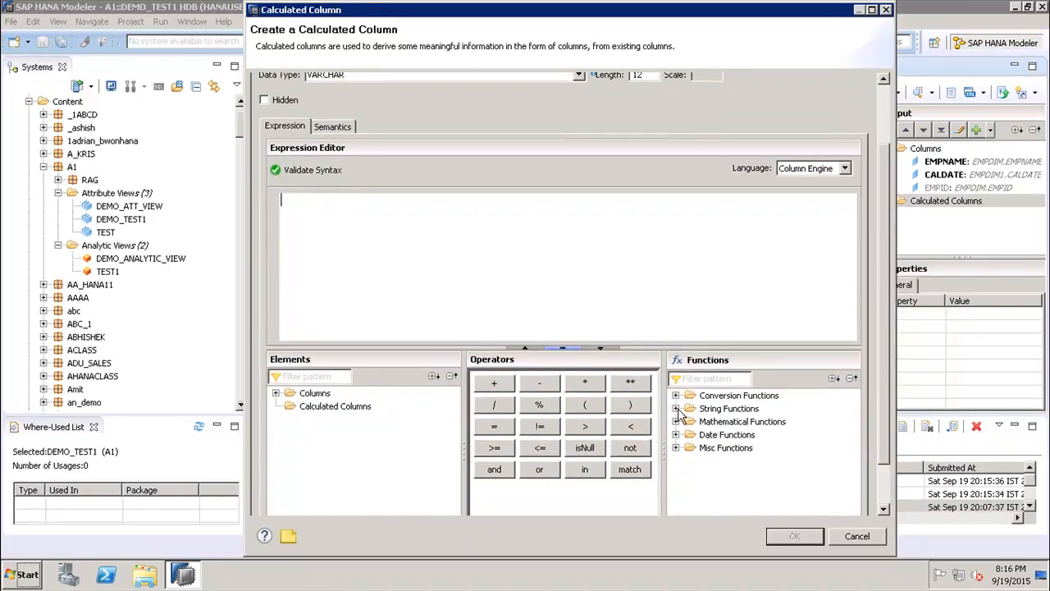
double_click(681, 408)
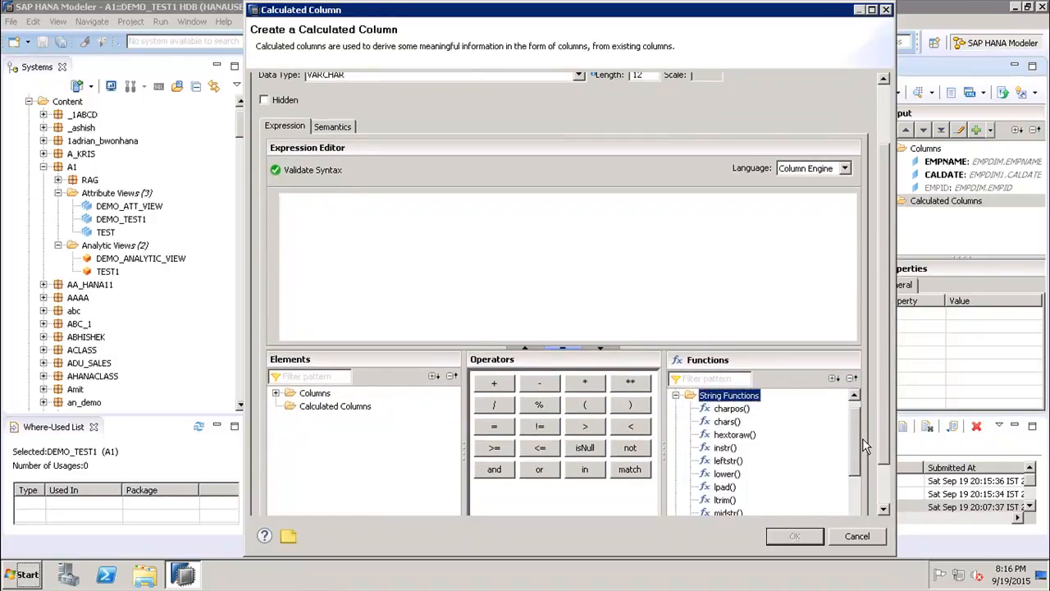
scroll(860, 449, down, 1)
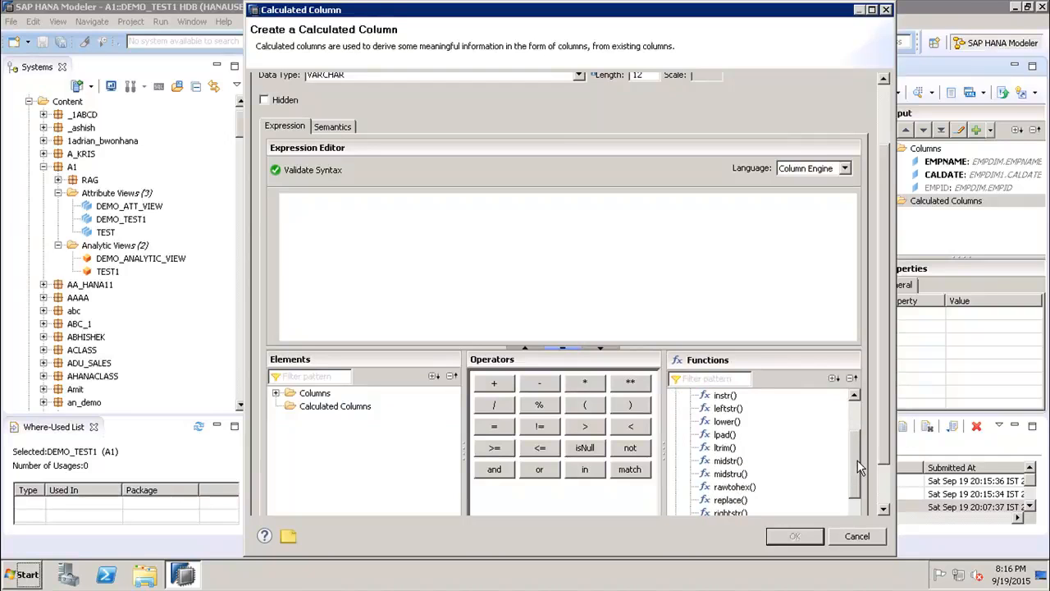
double_click(728, 461)
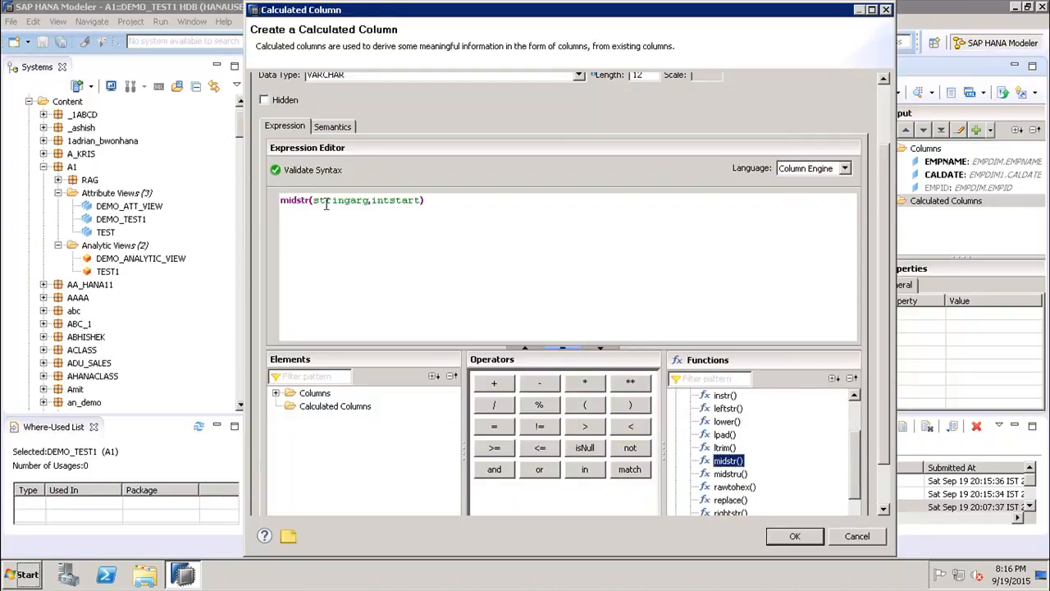
Replace the stringarg placeholder in the midstr function with the EMPNAME column.
drag(312, 200, 371, 201)
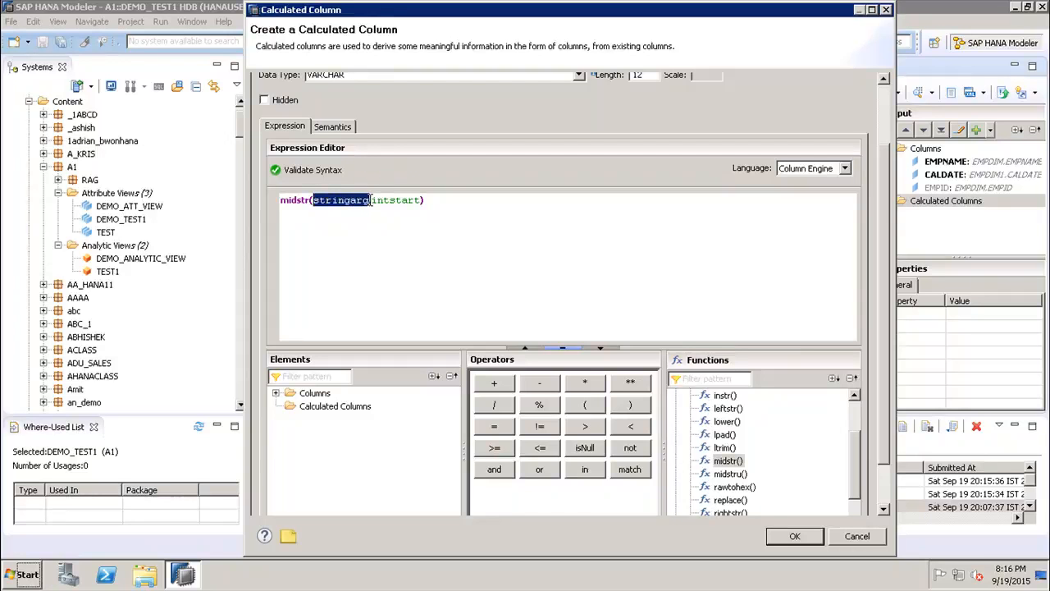
key(Delete)
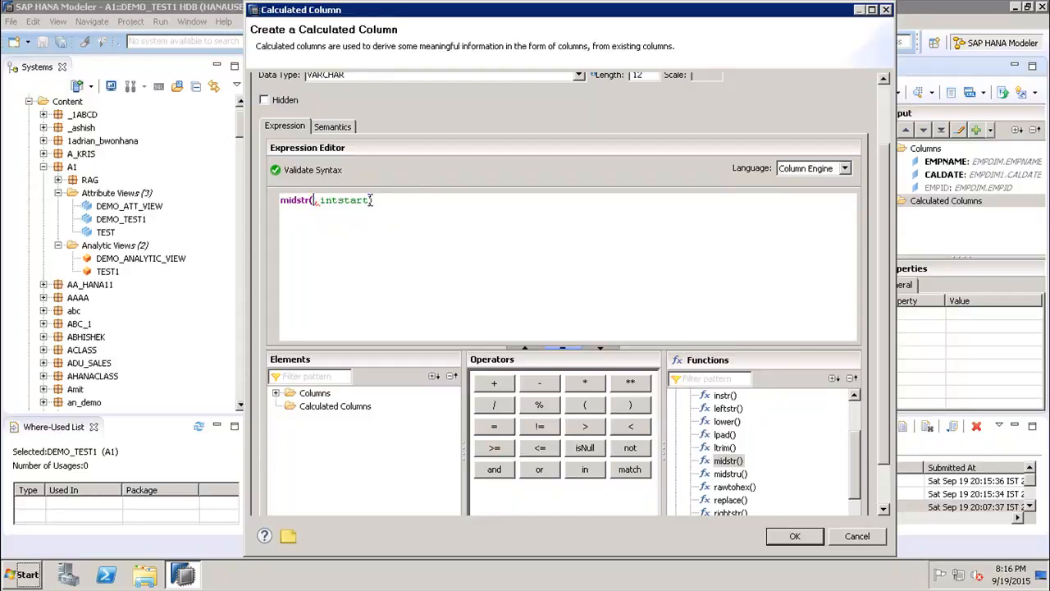
click(275, 395)
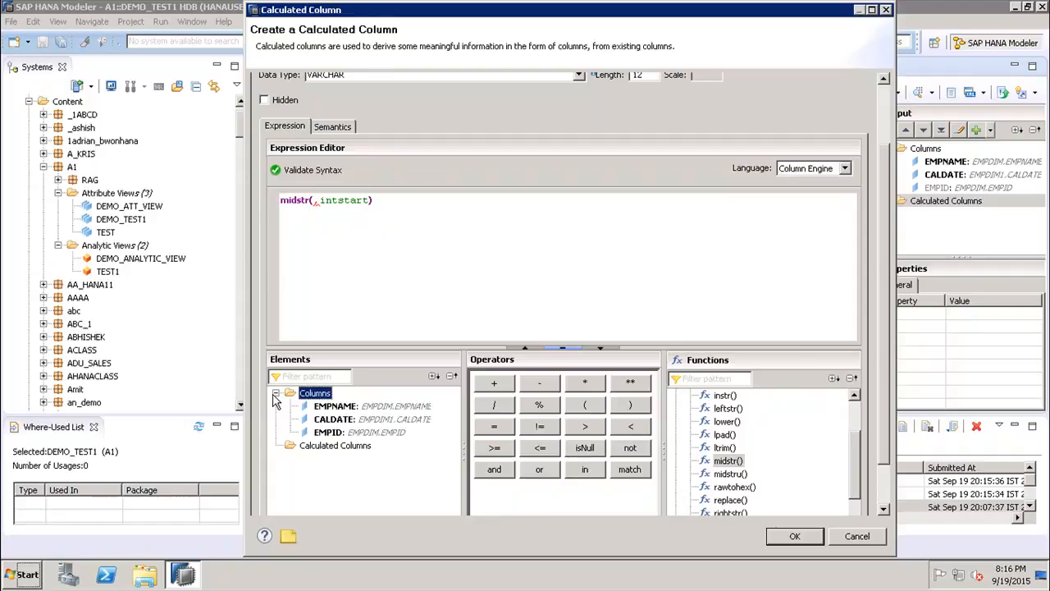
double_click(366, 408)
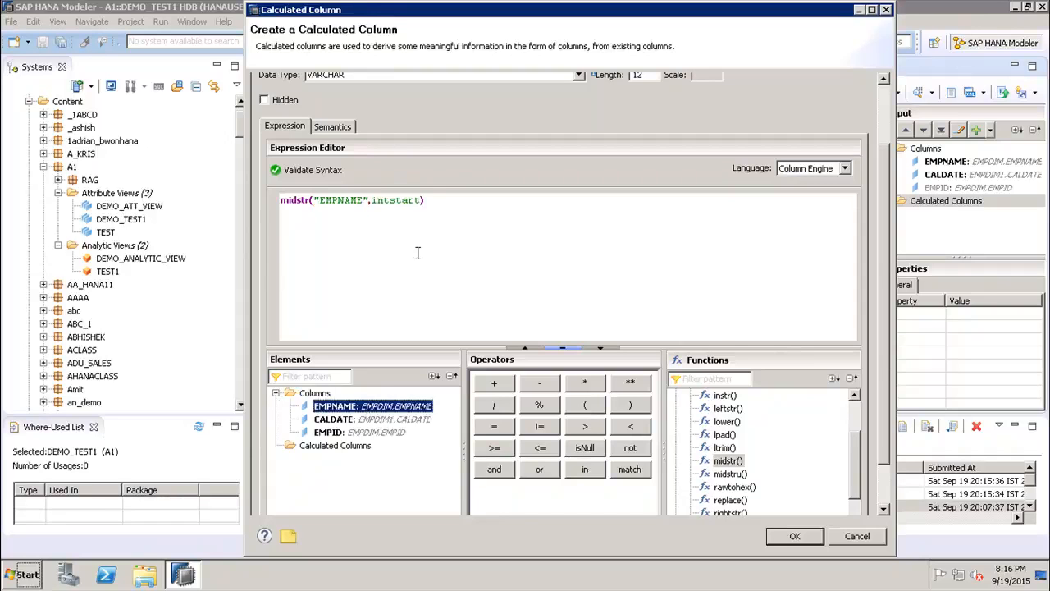
Replace the intstart placeholder with 2 so the expression reads midstr("EMPNAME",2).
click(422, 202)
key(BackSpace)
key(BackSpace)
key(BackSpace)
key(BackSpace)
key(BackSpace)
key(BackSpace)
key(BackSpace)
key(BackSpace)
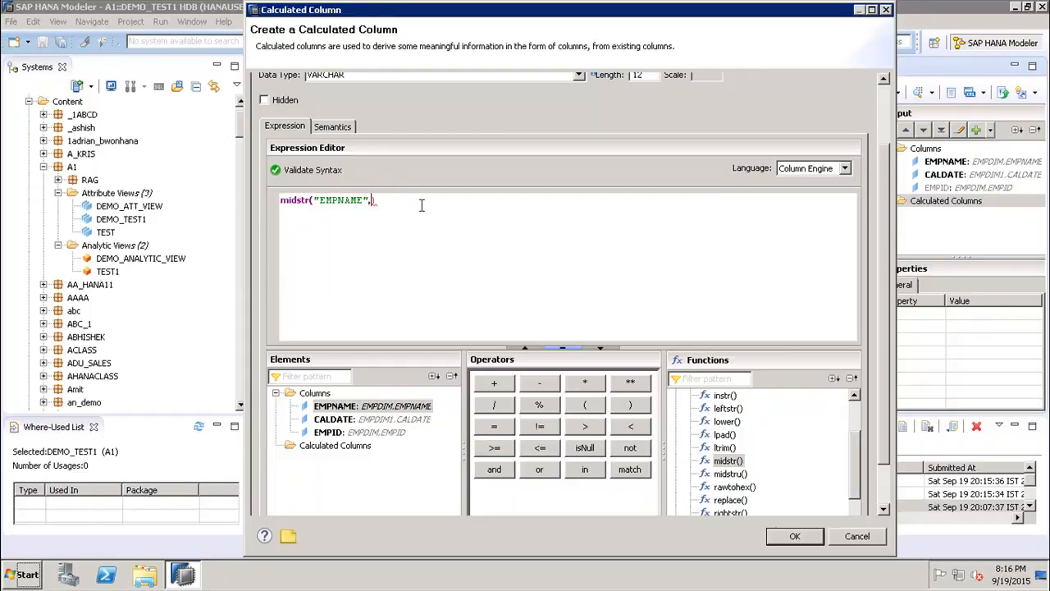
text(2)
Validate the expression's syntax and confirm creation of the Test calculated column.
click(298, 179)
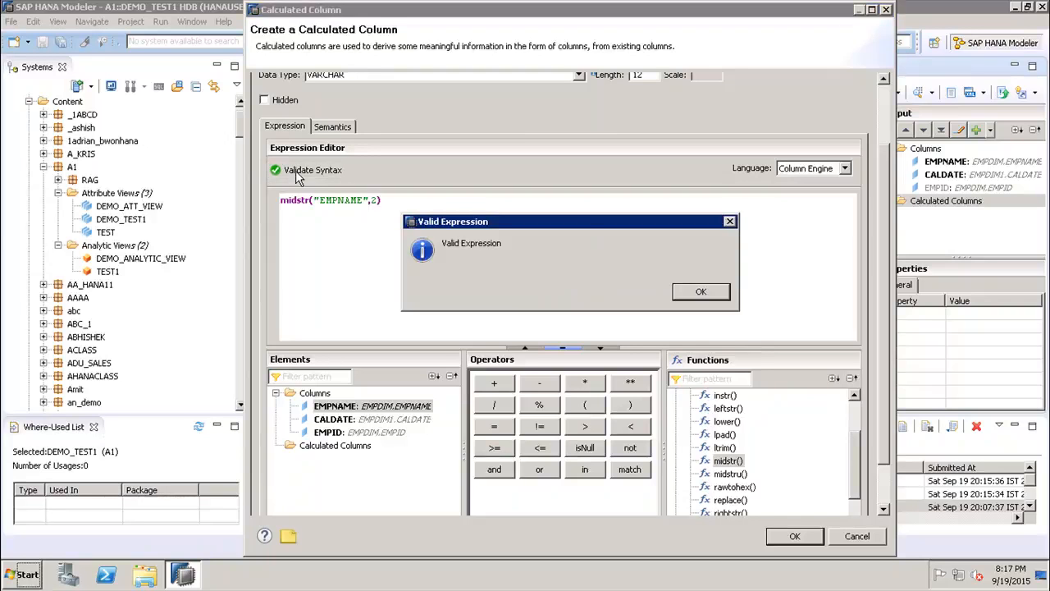
click(697, 293)
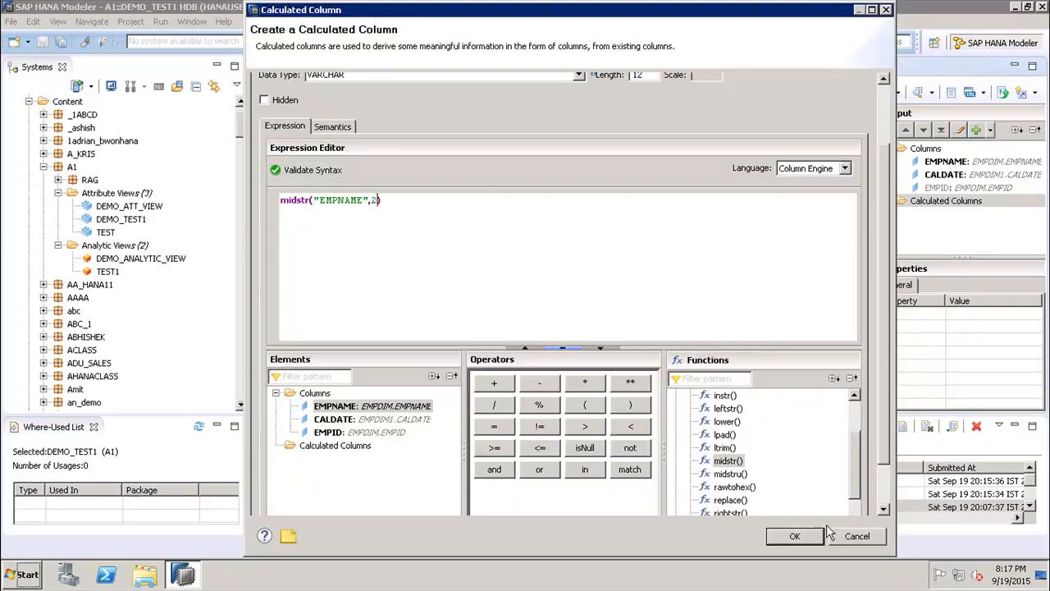
click(794, 537)
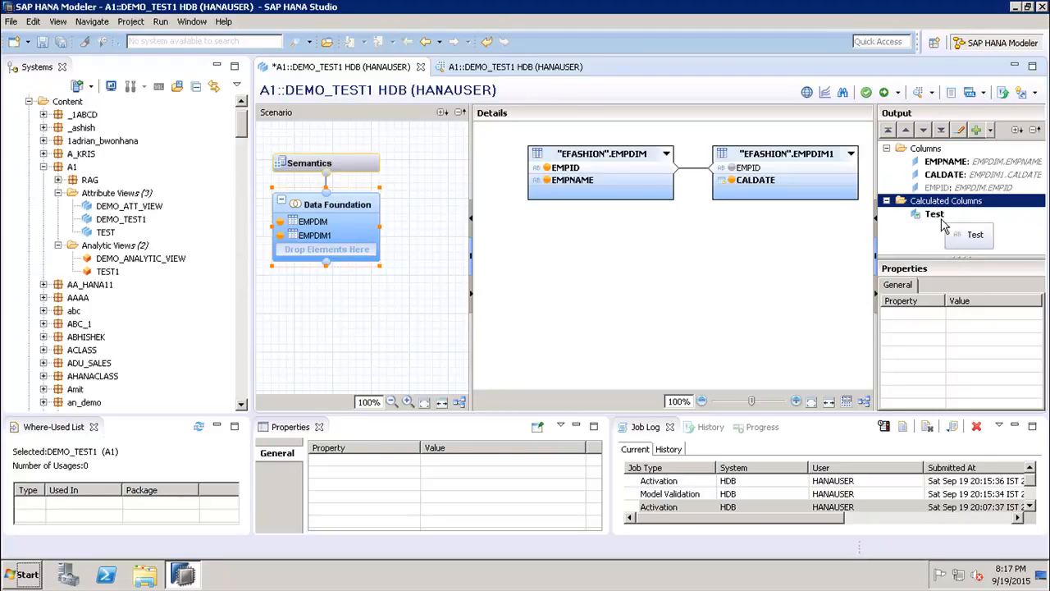
Preview the attribute view's data and chart the EMPNAME, CALDATE and Test attributes in the analysis.
click(919, 94)
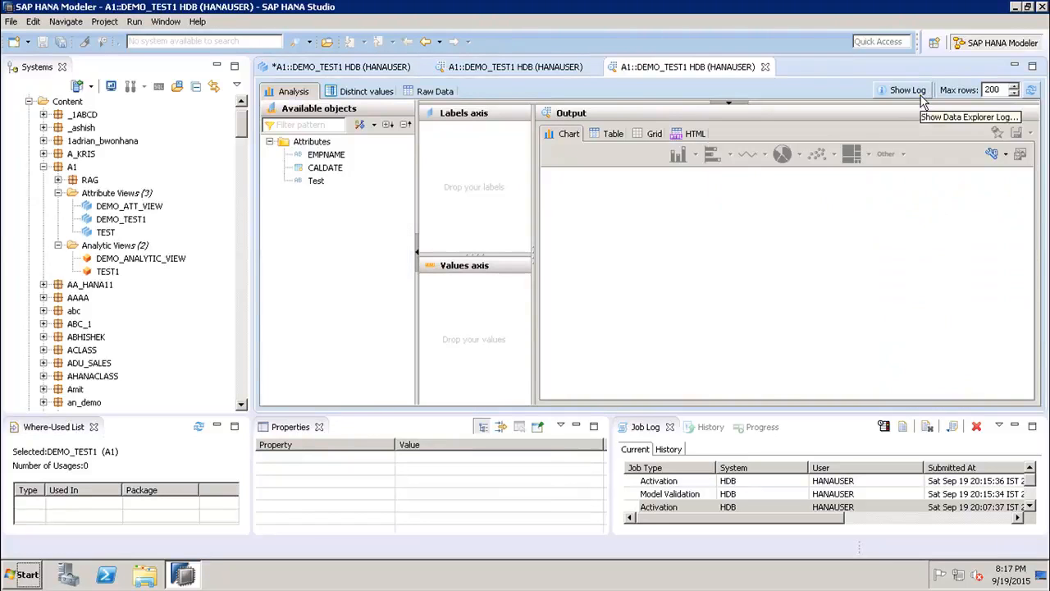
double_click(324, 157)
double_click(324, 168)
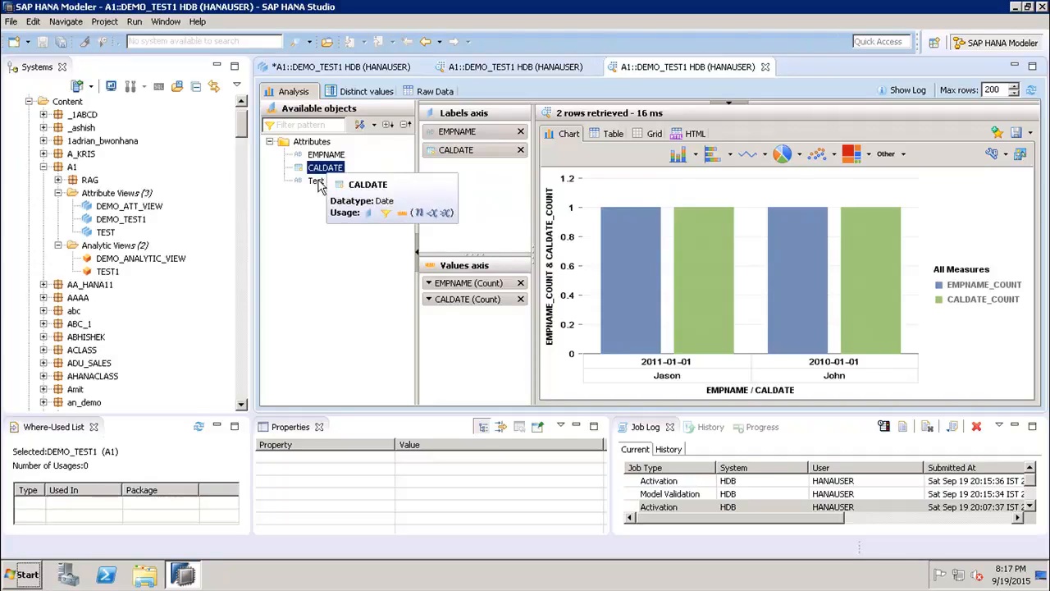
double_click(316, 181)
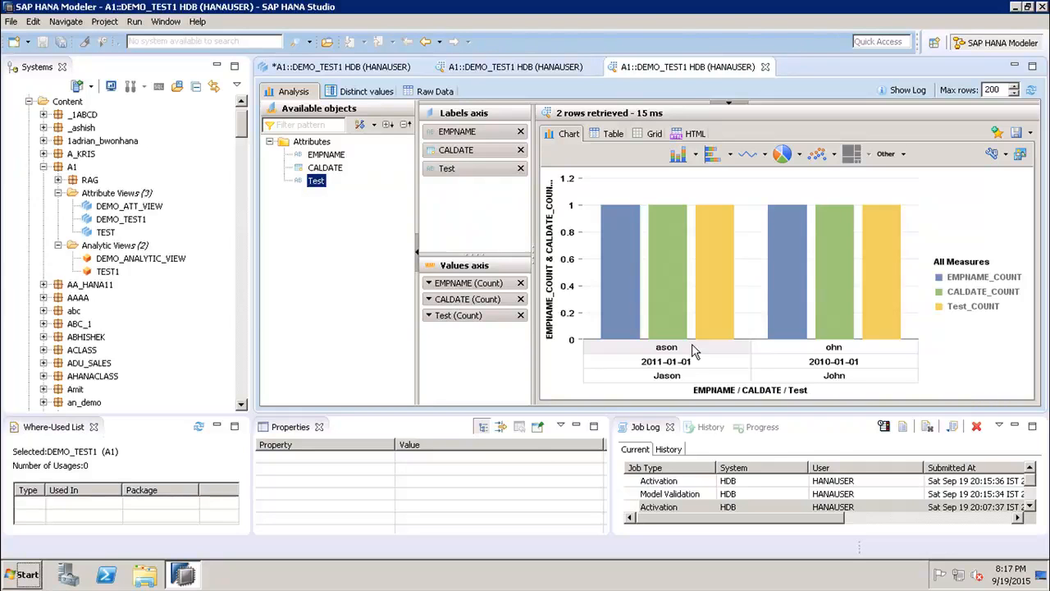
Close the data preview and the DEMO_TEST1 editor without saving the changes.
click(765, 67)
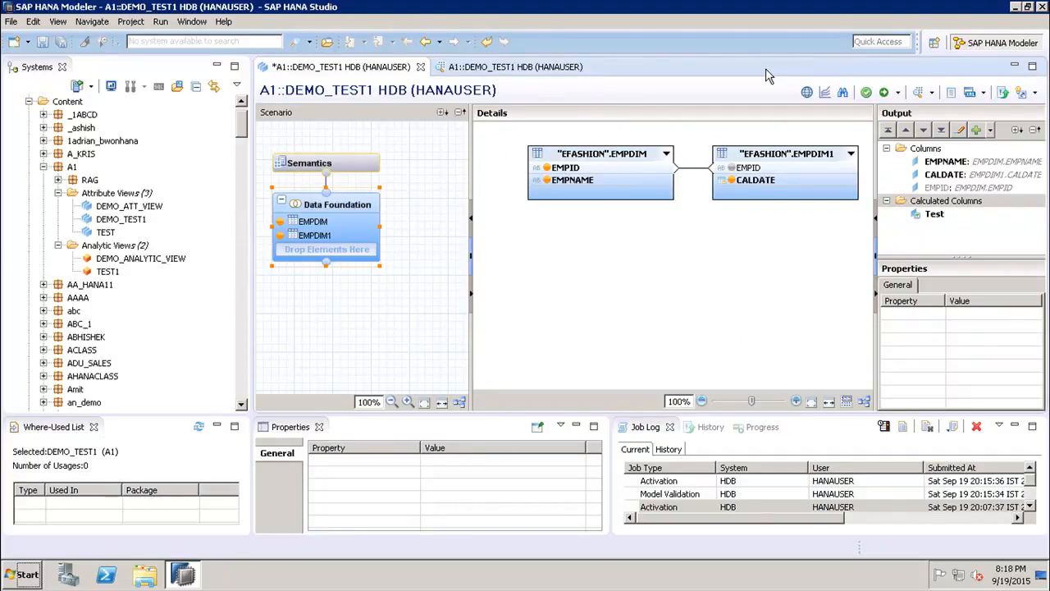
click(420, 66)
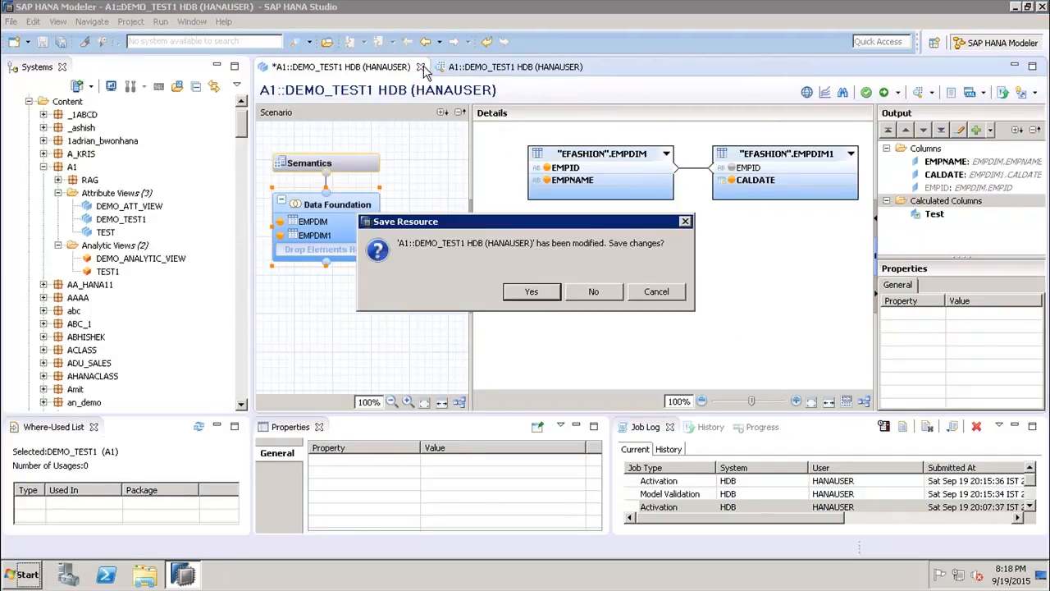
click(592, 292)
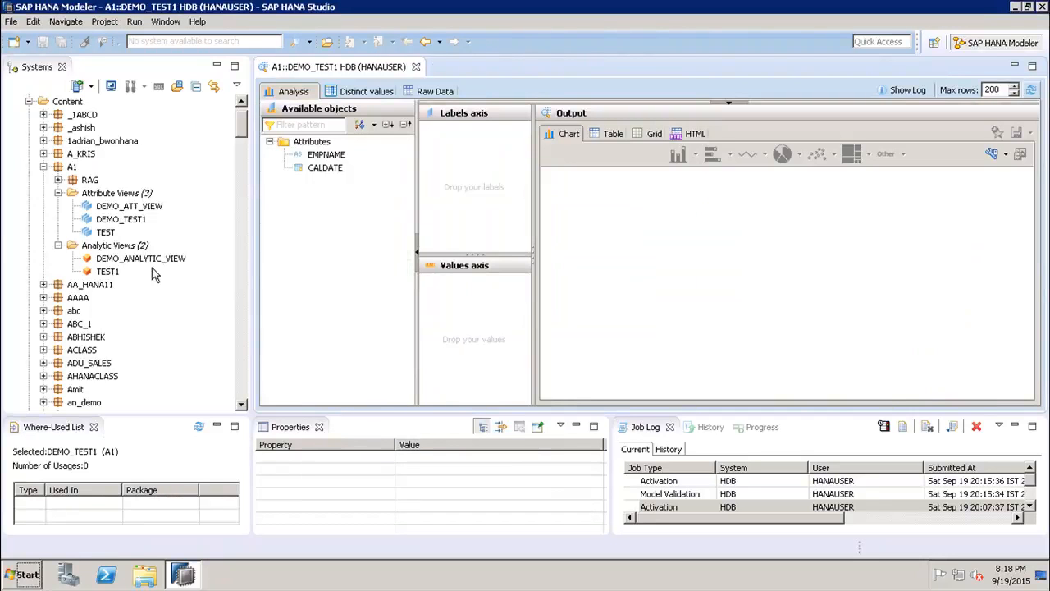
Open the DEMO_ANALYTIC_VIEW analytic view, inspect its Data Foundation, and bring up the calculated columns in the Star Join node's output.
double_click(157, 264)
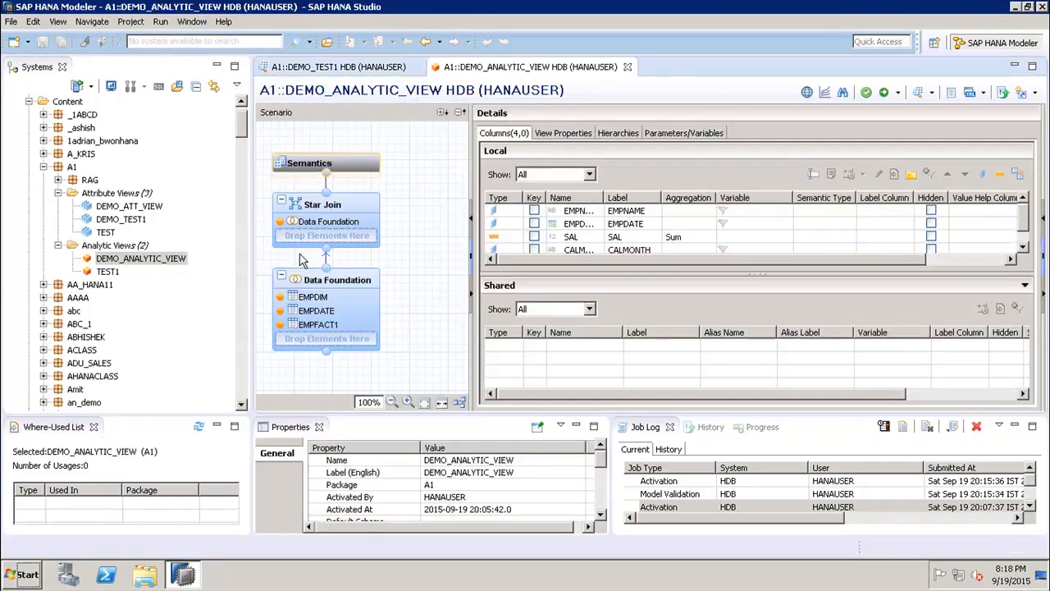
click(354, 280)
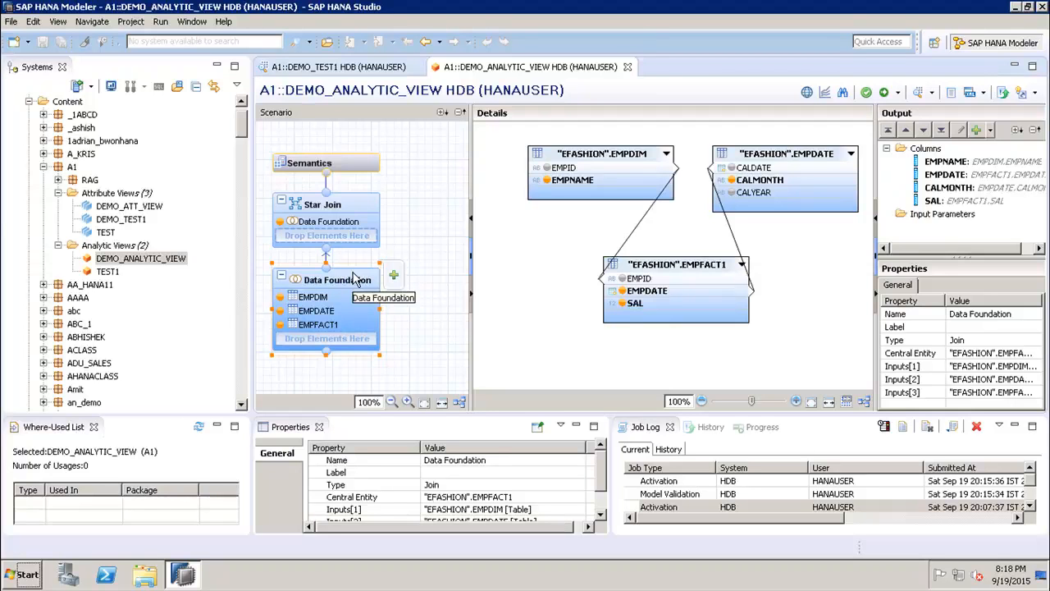
click(344, 205)
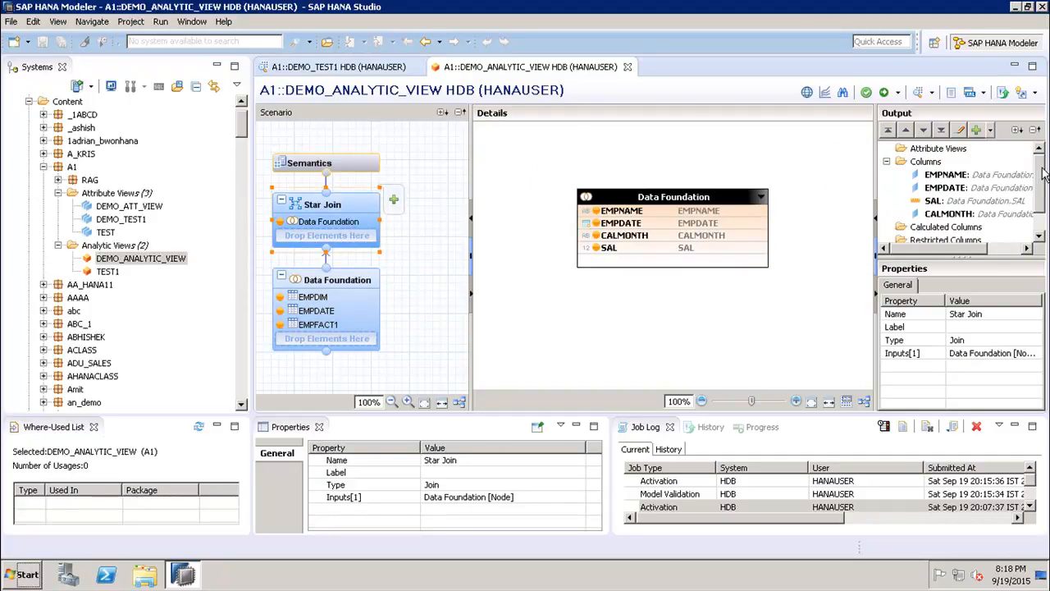
drag(1041, 169, 1043, 192)
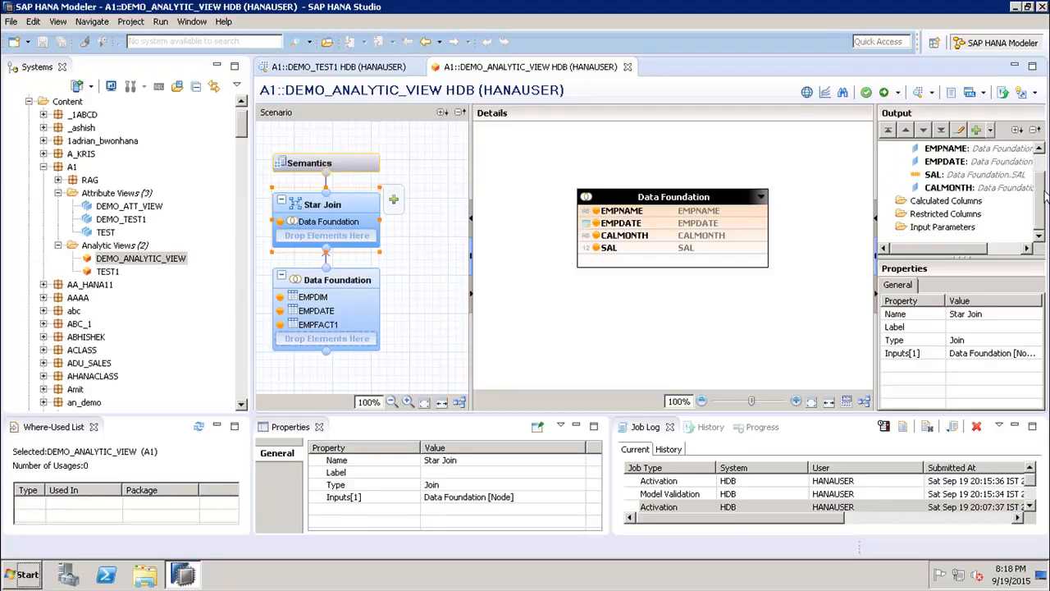
Start a new calculated column named Test in the analytic view, with data type INTEGER and column type Measure.
click(946, 203)
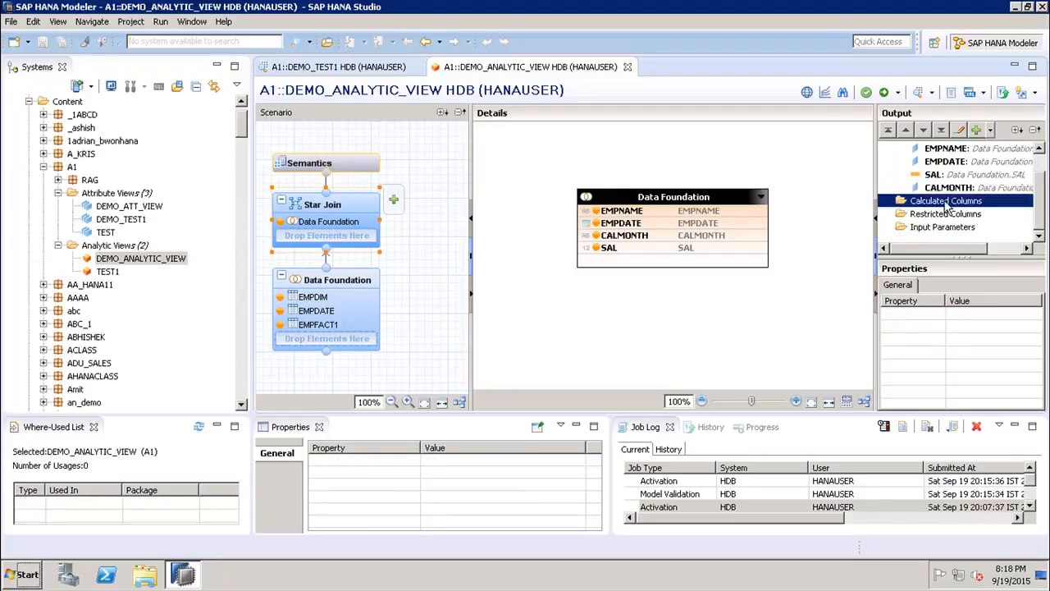
right_click(947, 206)
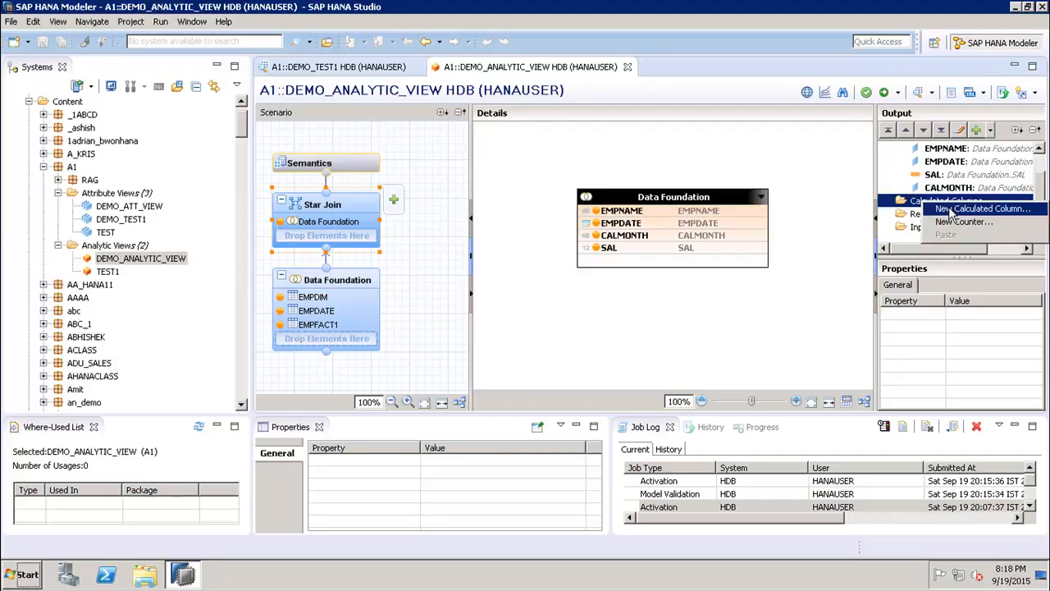
click(952, 210)
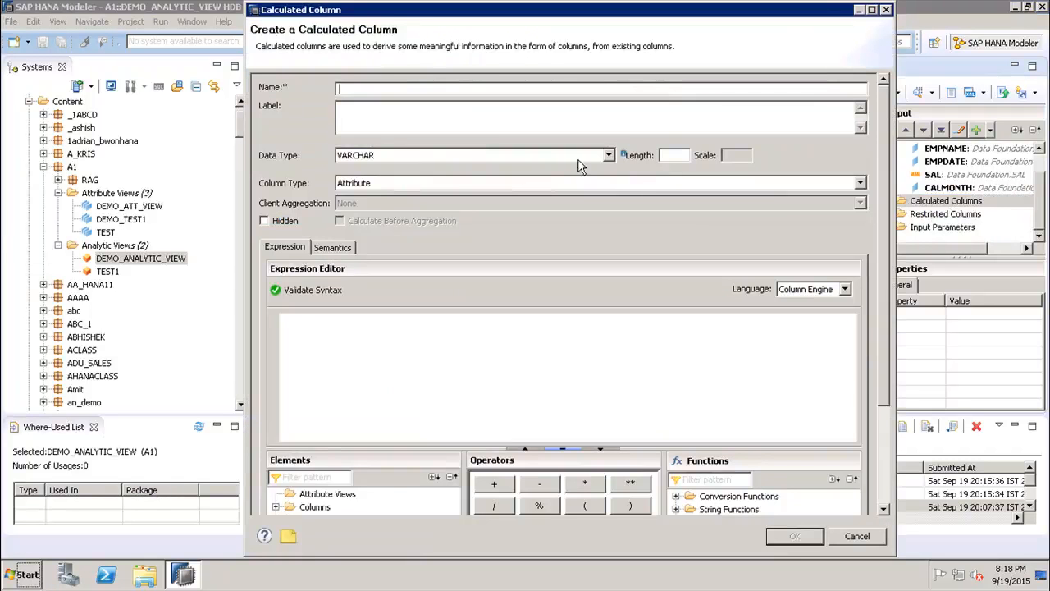
text(Test)
click(608, 156)
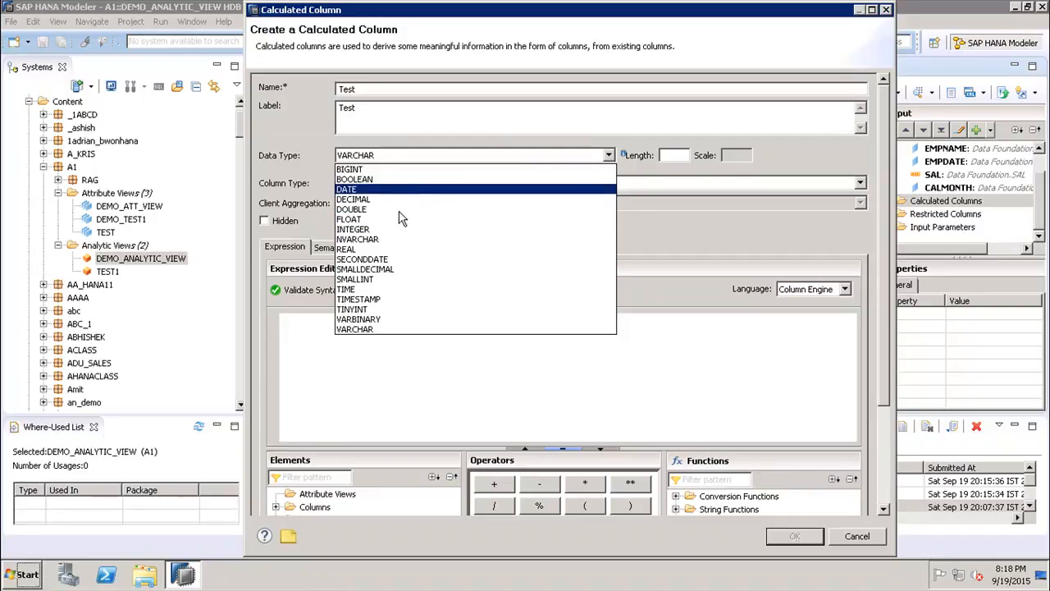
click(397, 229)
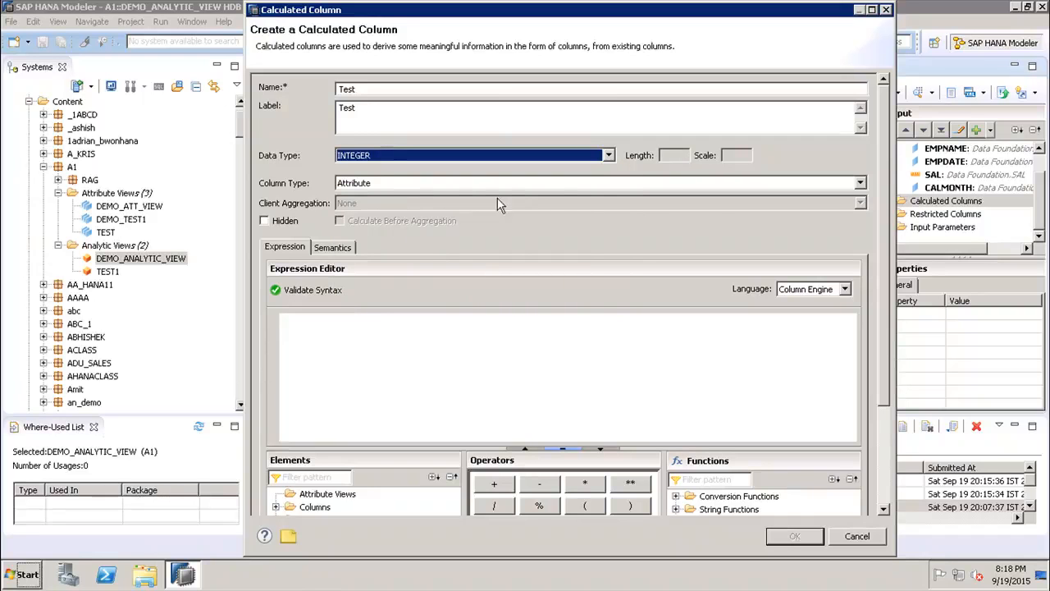
click(860, 183)
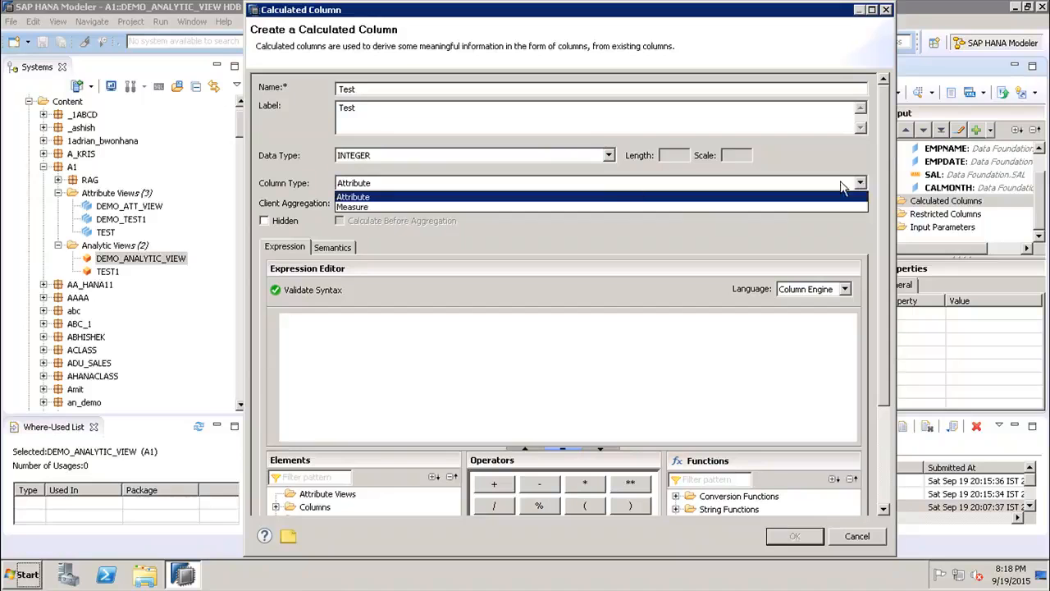
click(606, 208)
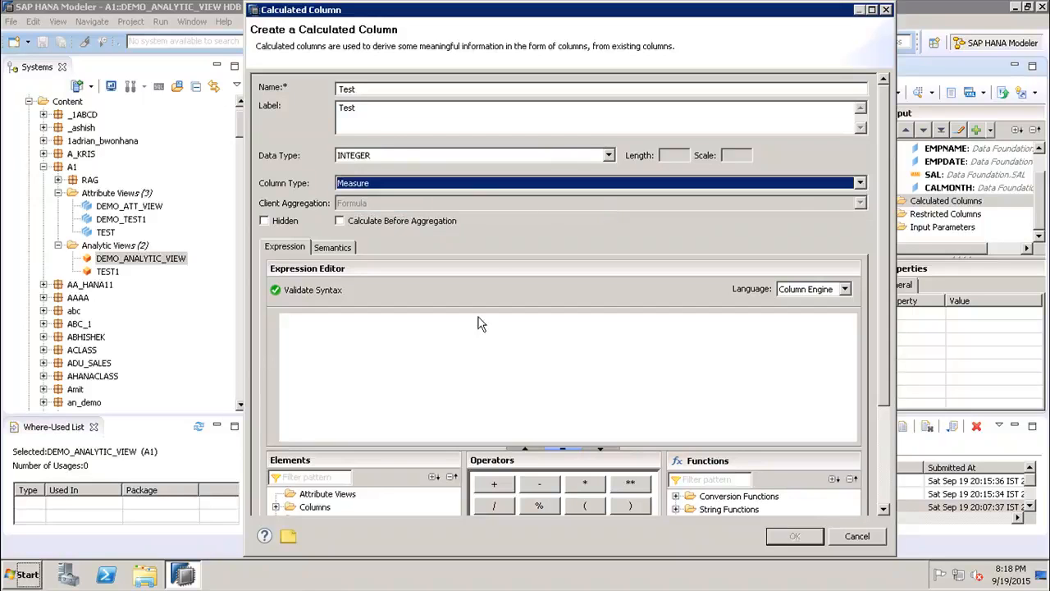
Build the calculated column's expression "SAL"*.02 from the SAL column.
click(485, 368)
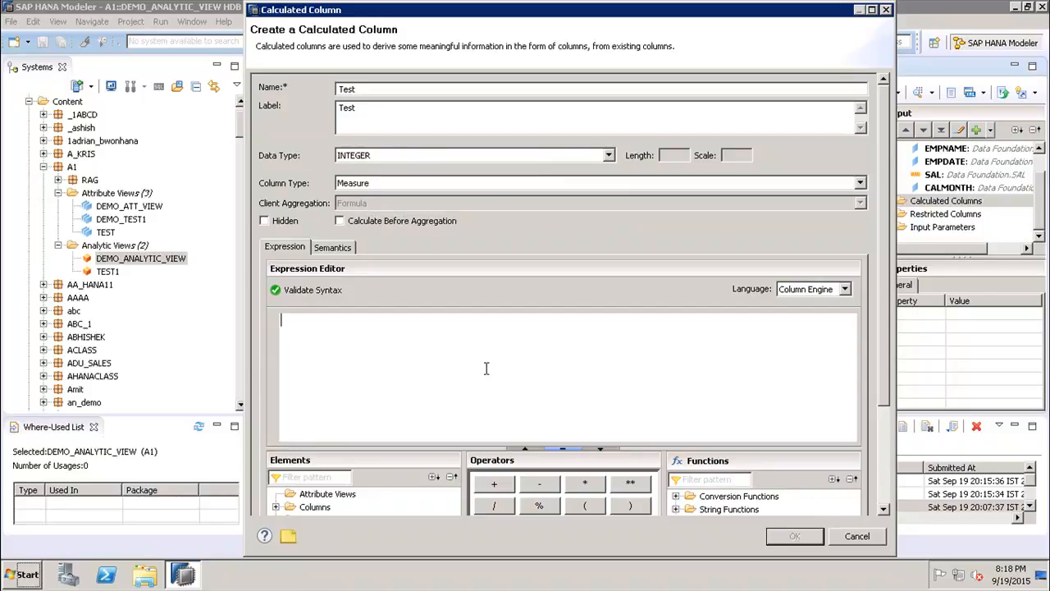
drag(881, 364, 890, 422)
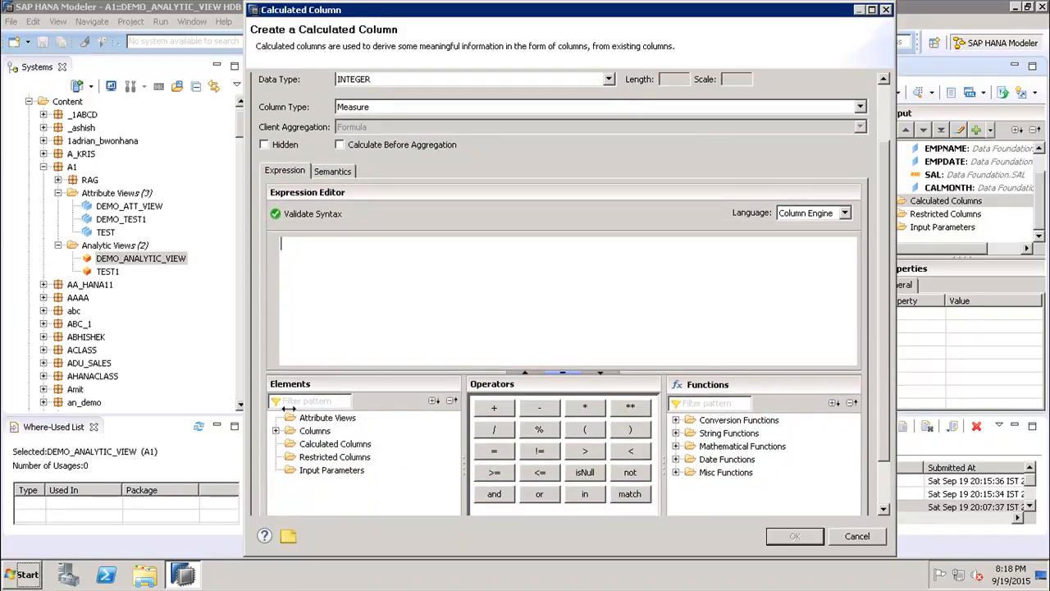
click(276, 431)
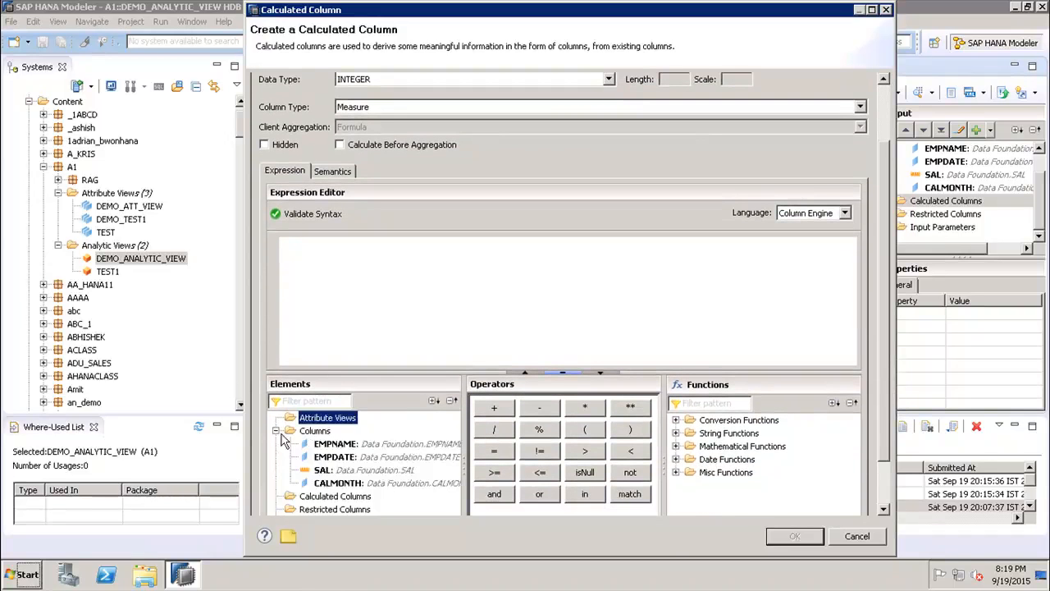
double_click(339, 472)
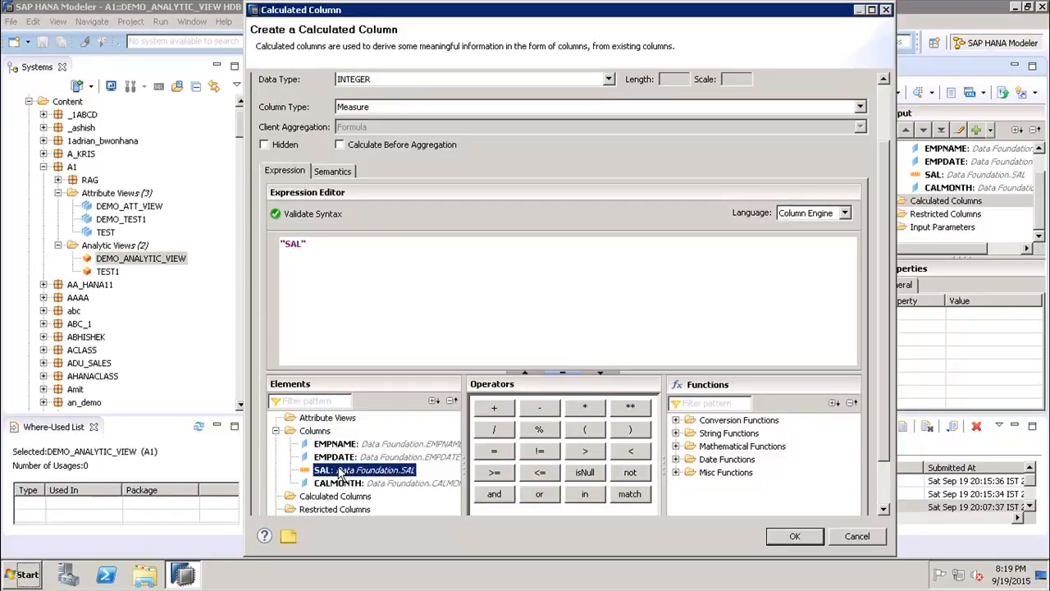
click(589, 415)
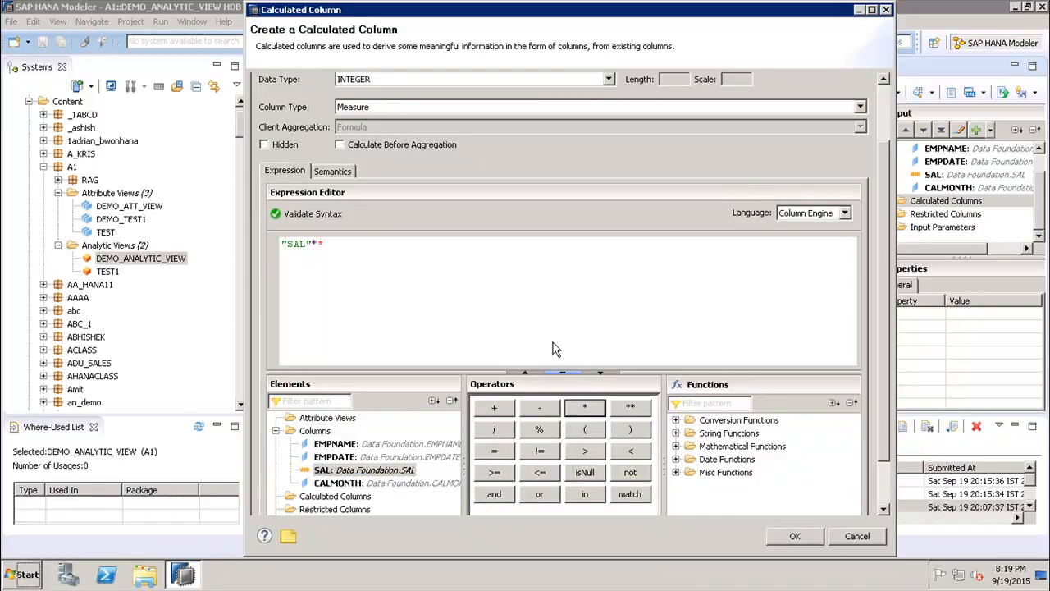
click(474, 247)
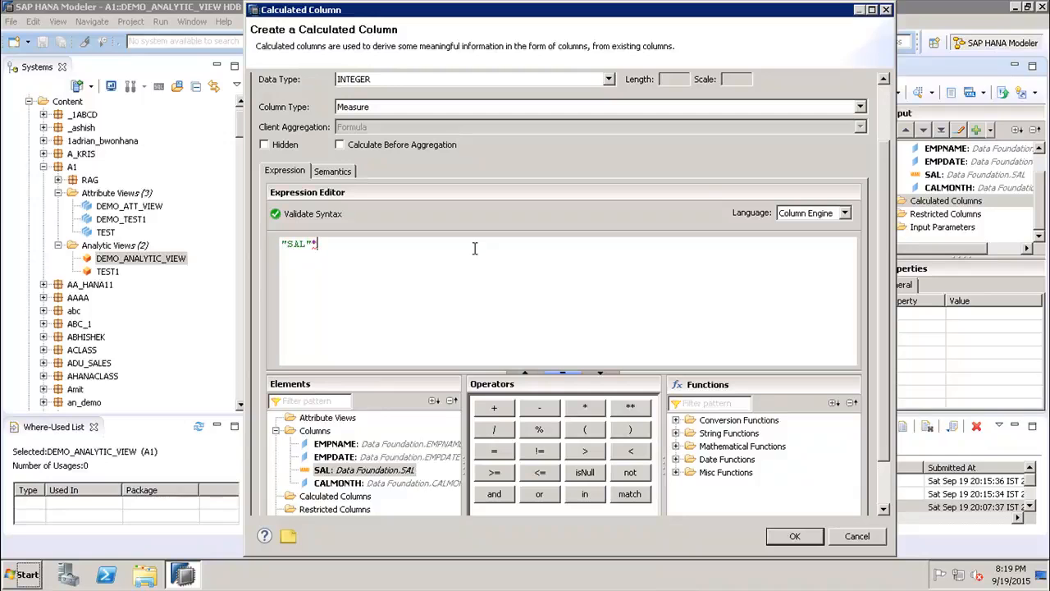
text(.02)
Validate the expression's syntax and confirm creation of the Test measure.
click(315, 216)
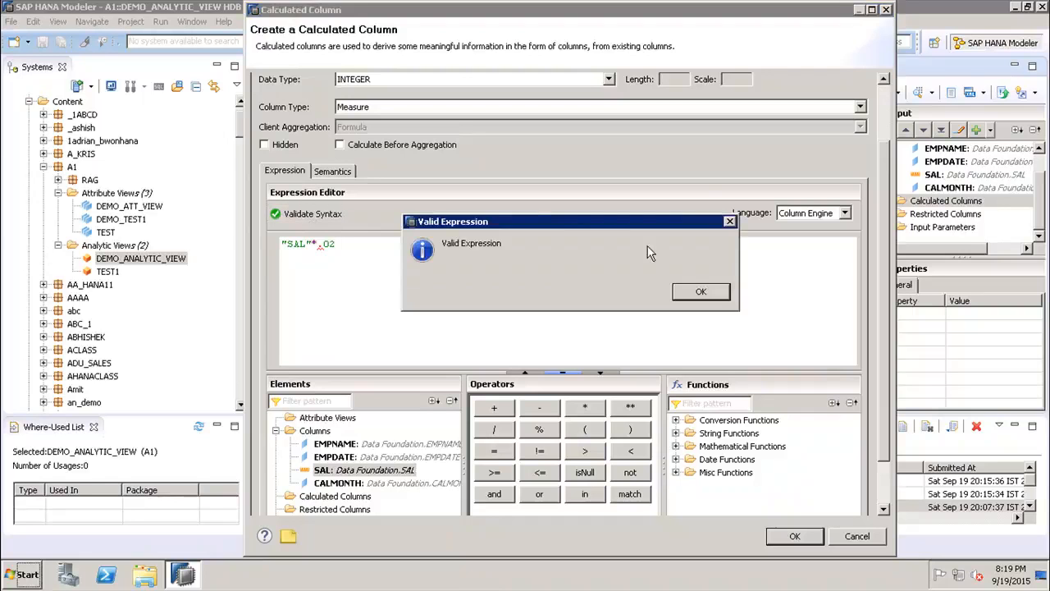
click(700, 291)
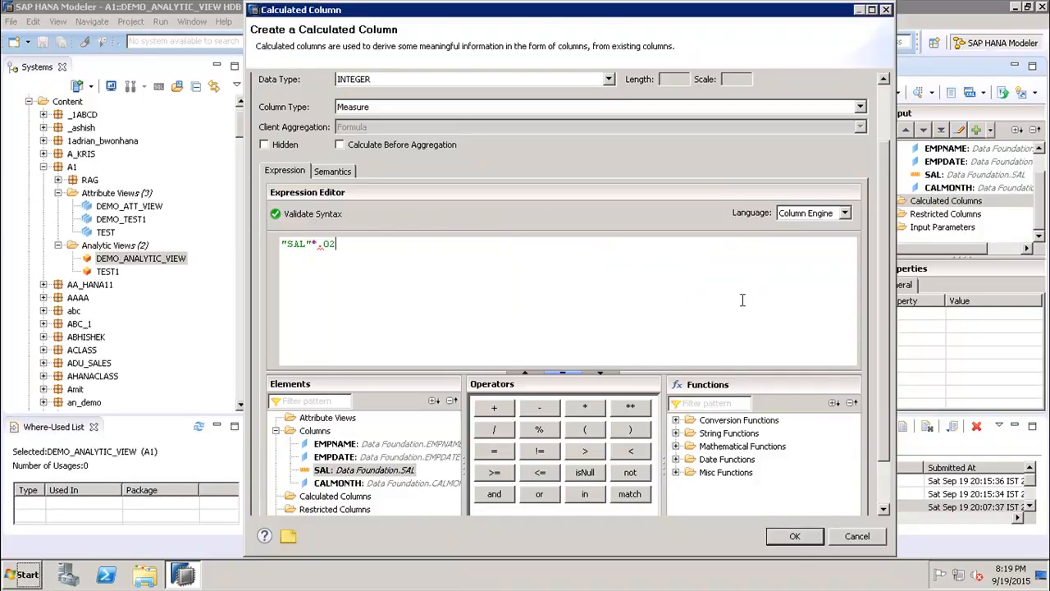
click(794, 537)
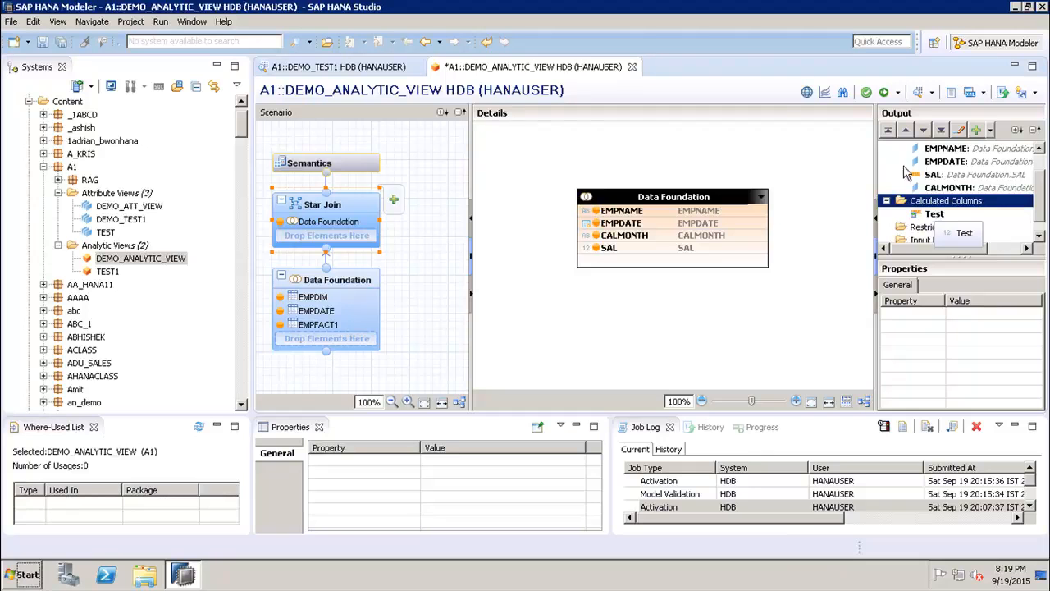
Validate and activate DEMO_ANALYTIC_VIEW, and open its data preview.
click(867, 95)
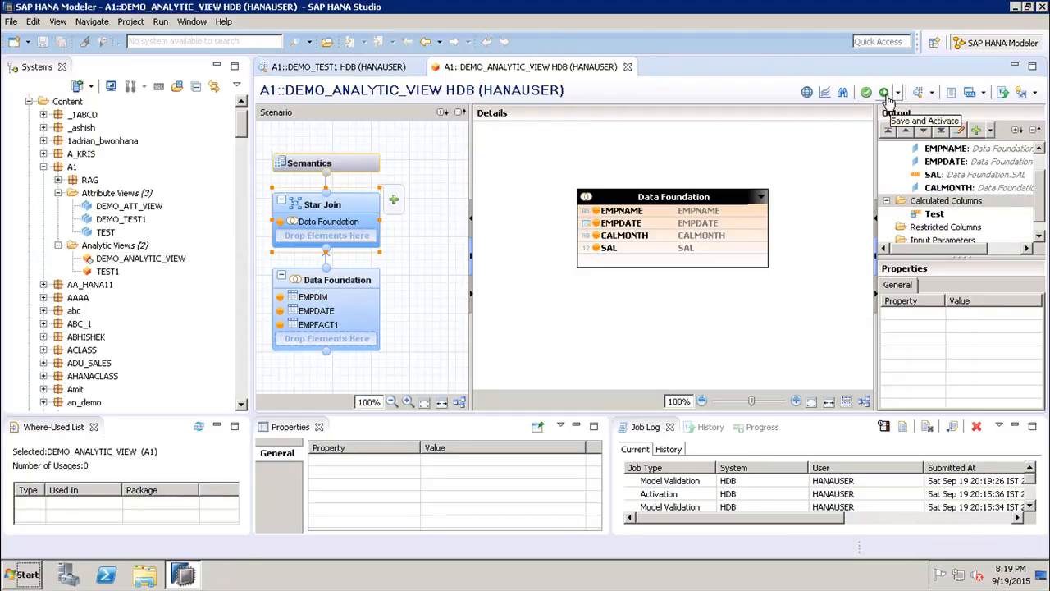
click(885, 95)
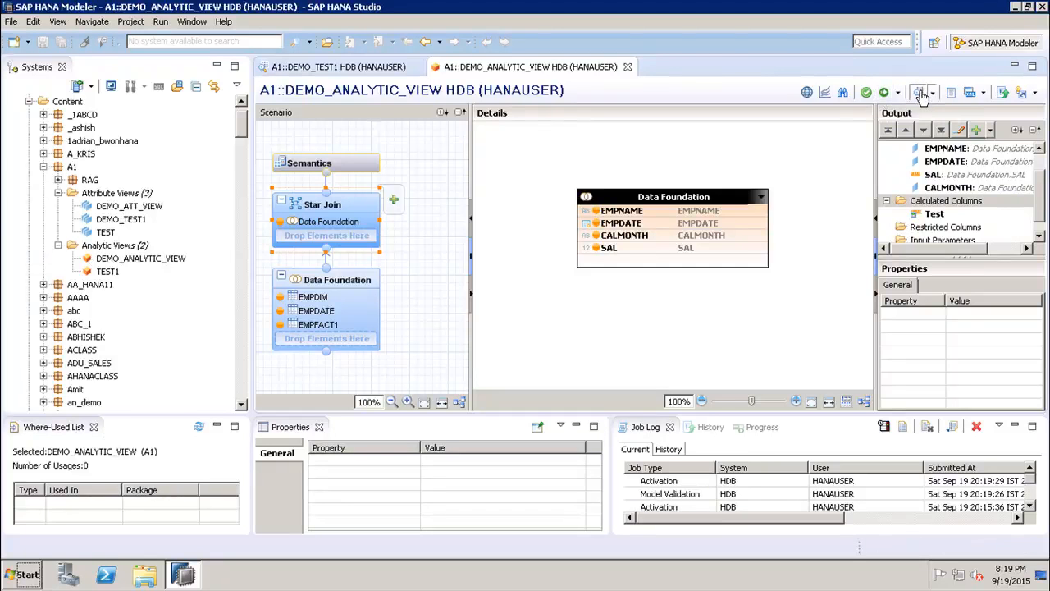
click(919, 93)
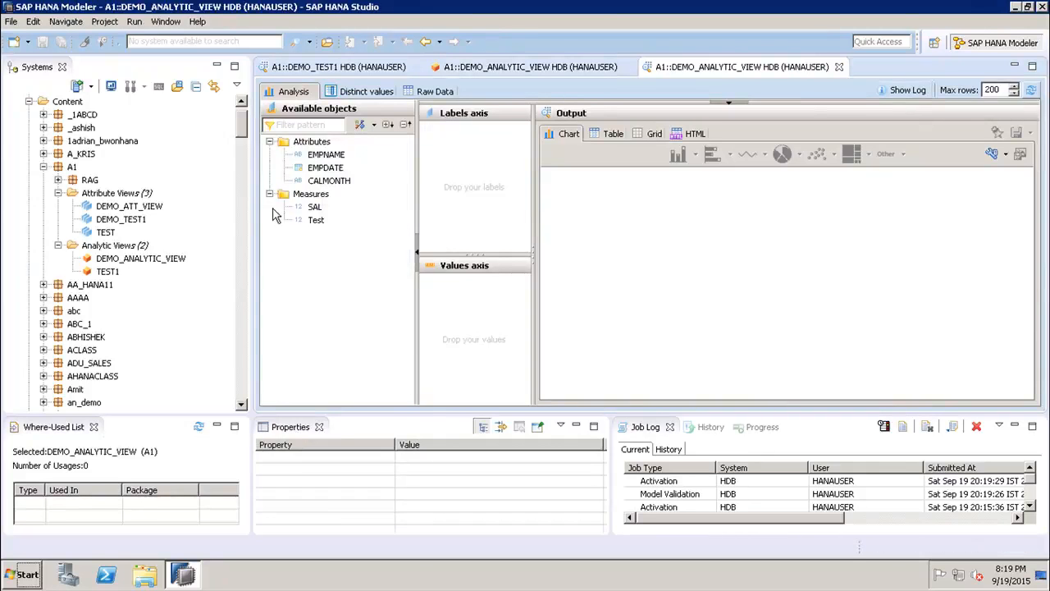
Chart the SAL and Test measures together with the EMPNAME, EMPDATE and CALMONTH attributes in the analysis.
double_click(315, 207)
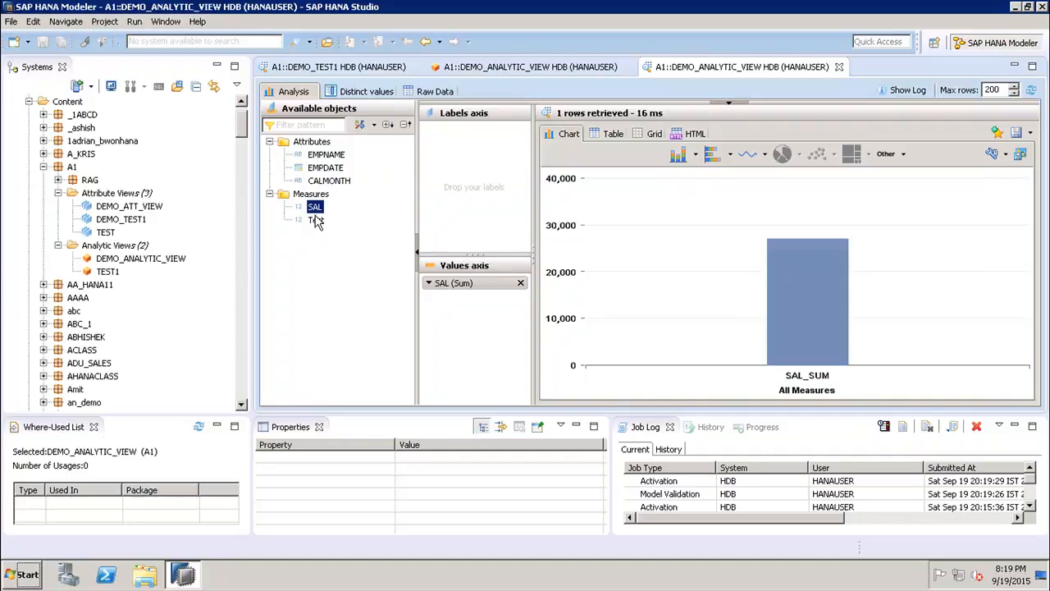
double_click(316, 220)
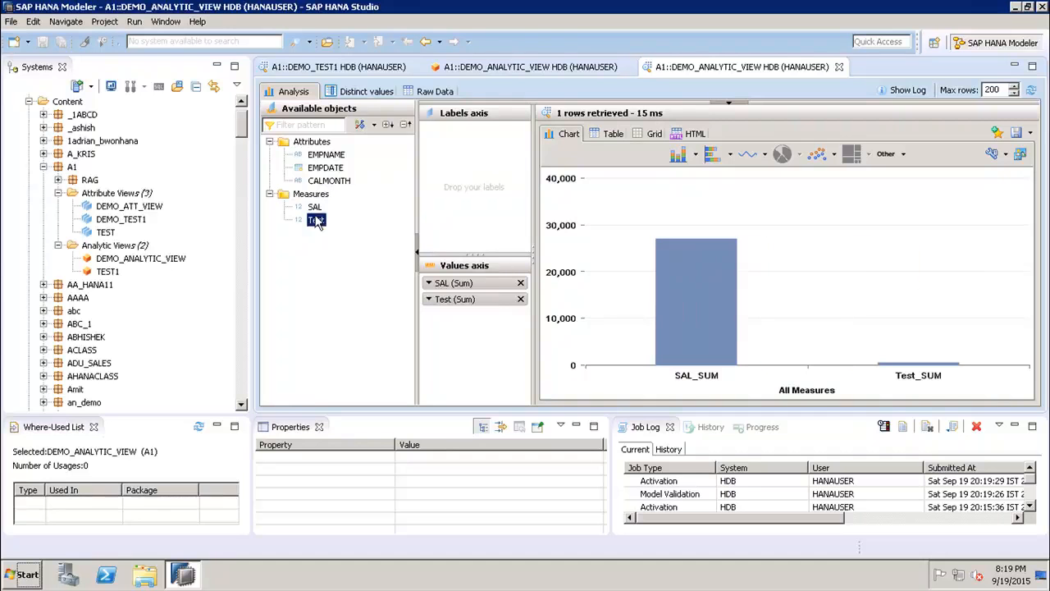
double_click(317, 155)
double_click(322, 168)
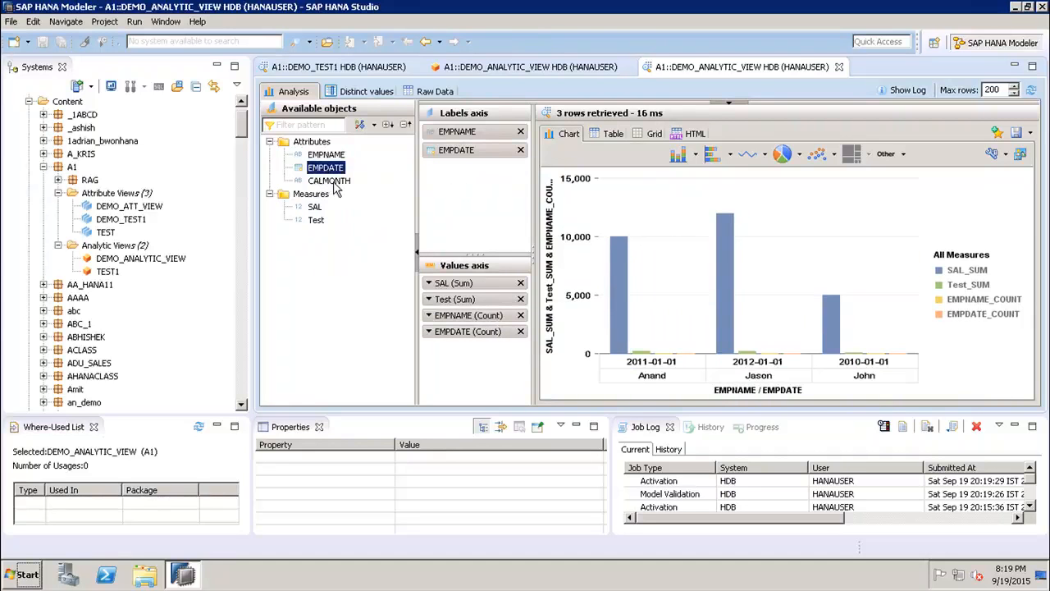
double_click(331, 182)
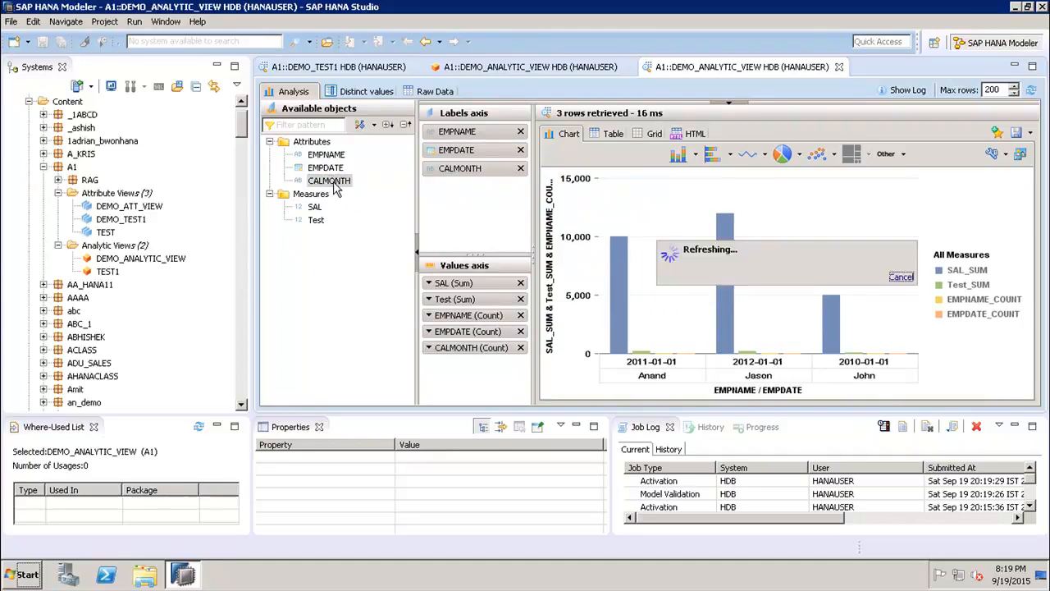
Remove the EMPNAME, EMPDATE and CALMONTH counts from the chart's values axis, keeping only the SAL and Test sums.
click(520, 298)
double_click(317, 220)
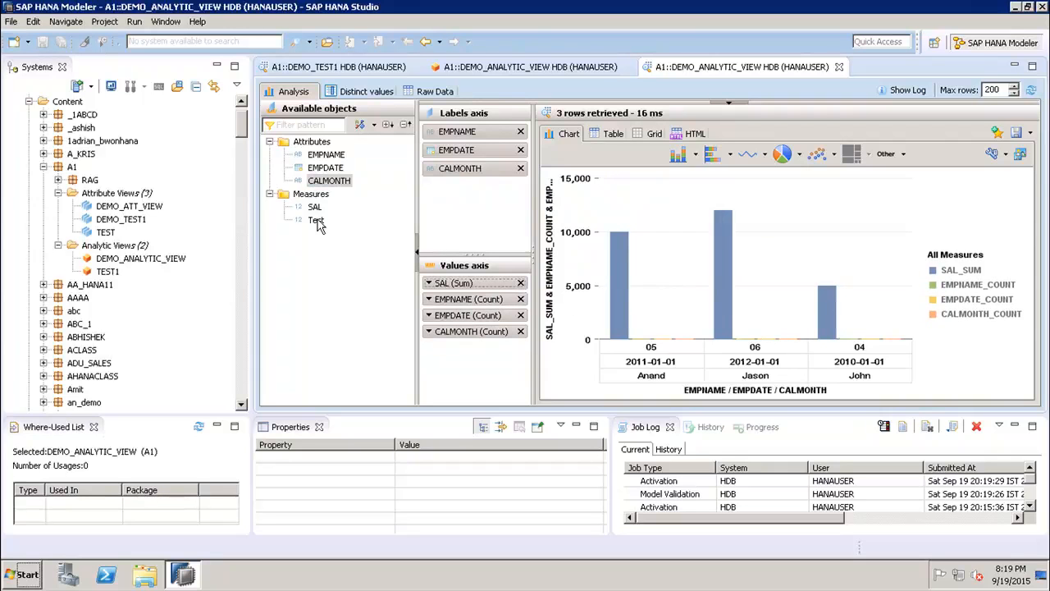
click(520, 298)
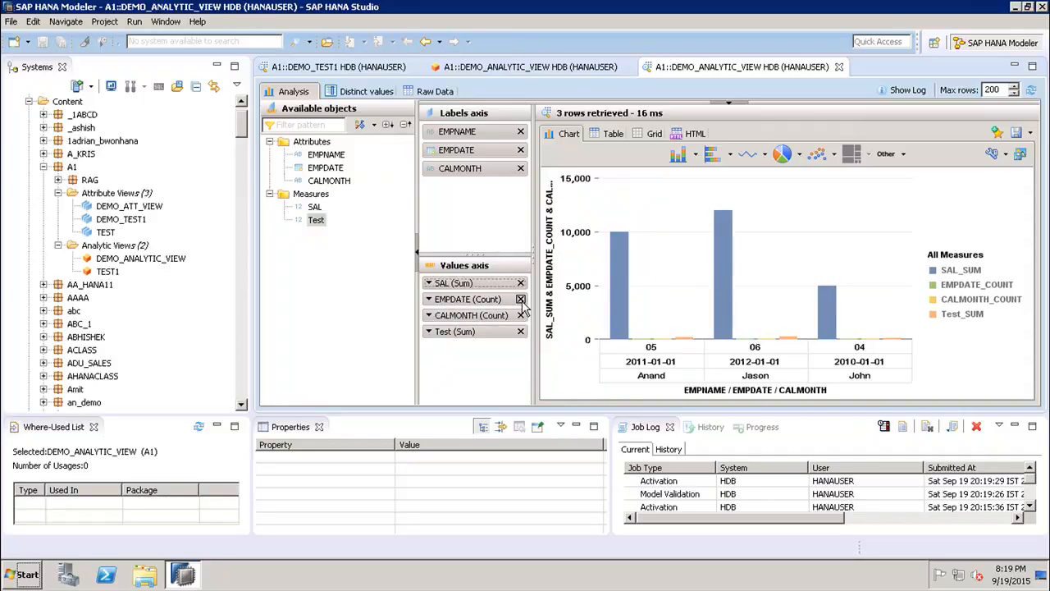
click(520, 298)
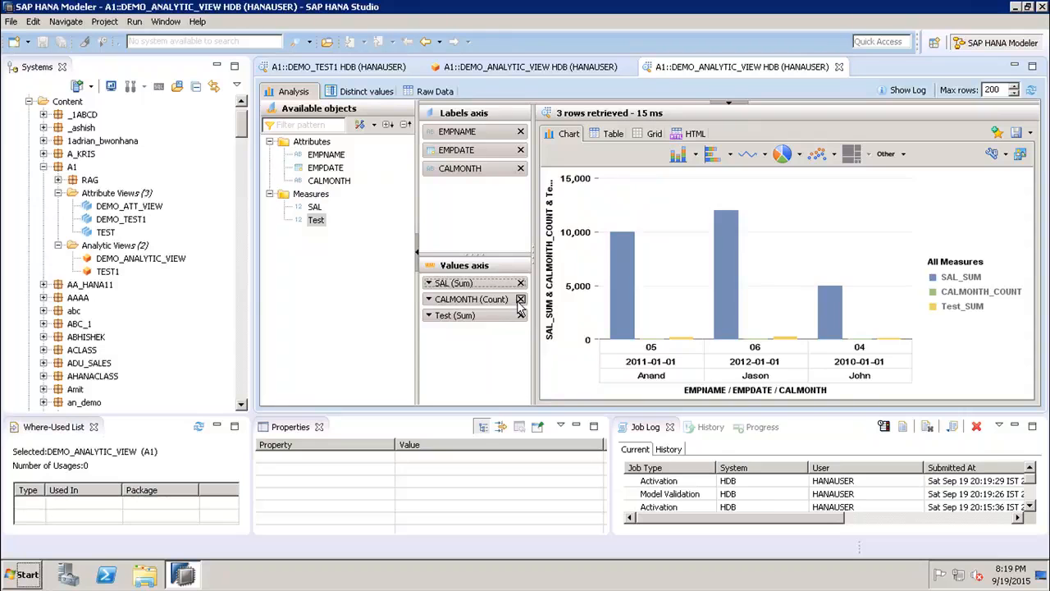
click(520, 299)
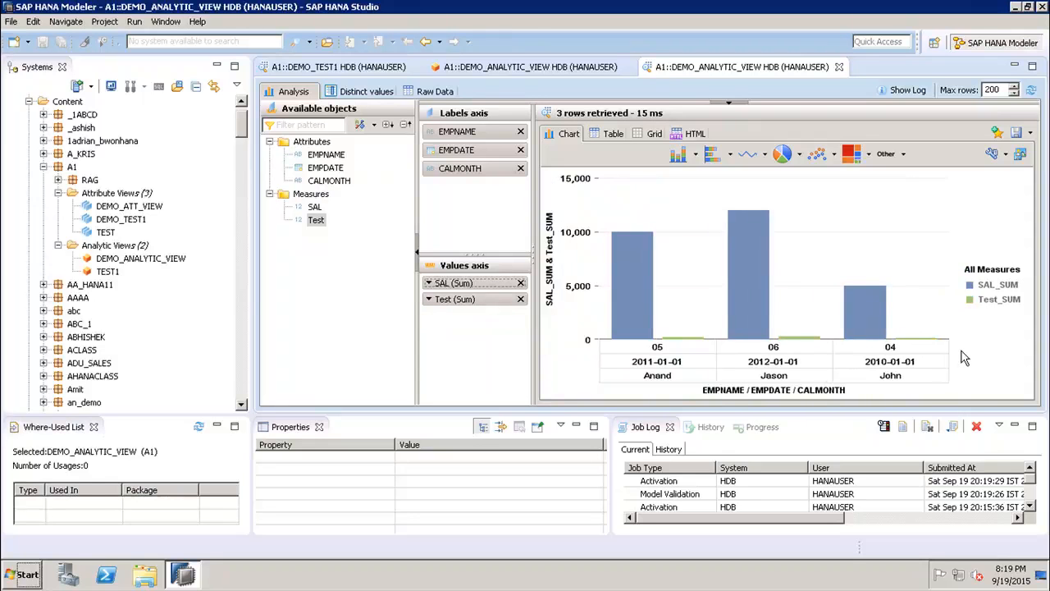